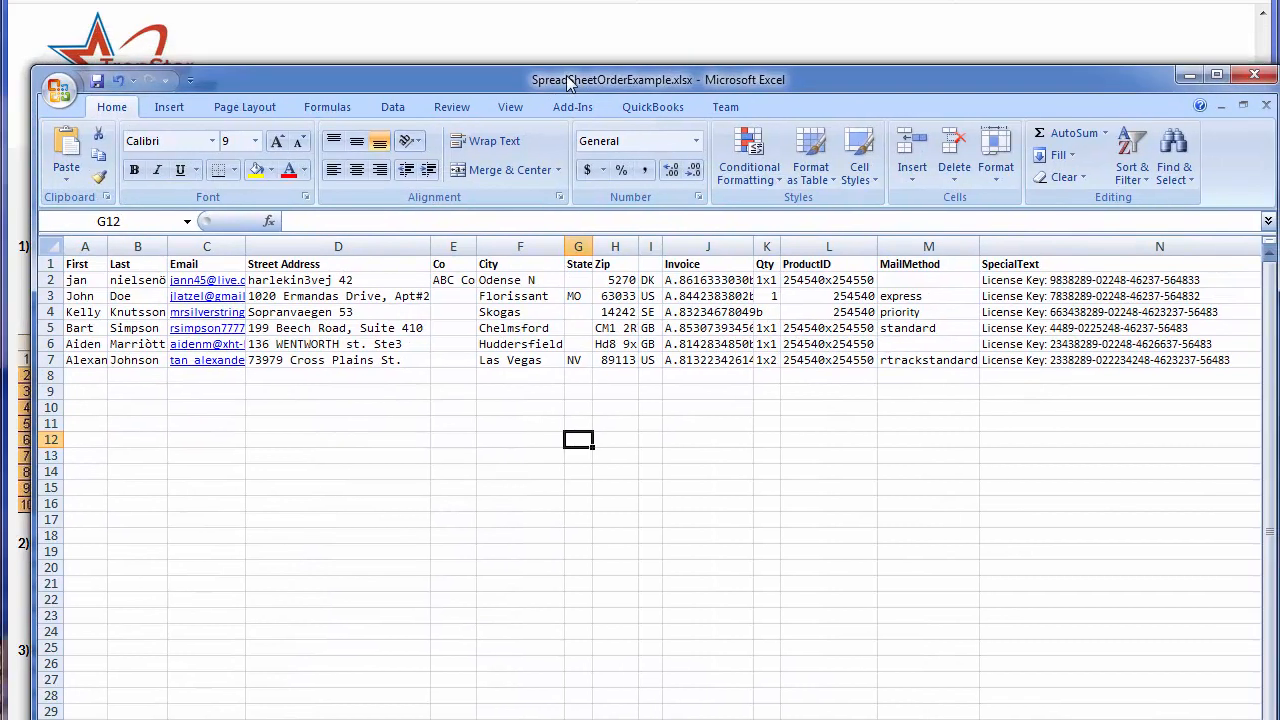
# - Copy the order data in rows 2 to 7 of the spreadsheet, leaving out the header row
pyautogui.click(74, 263)
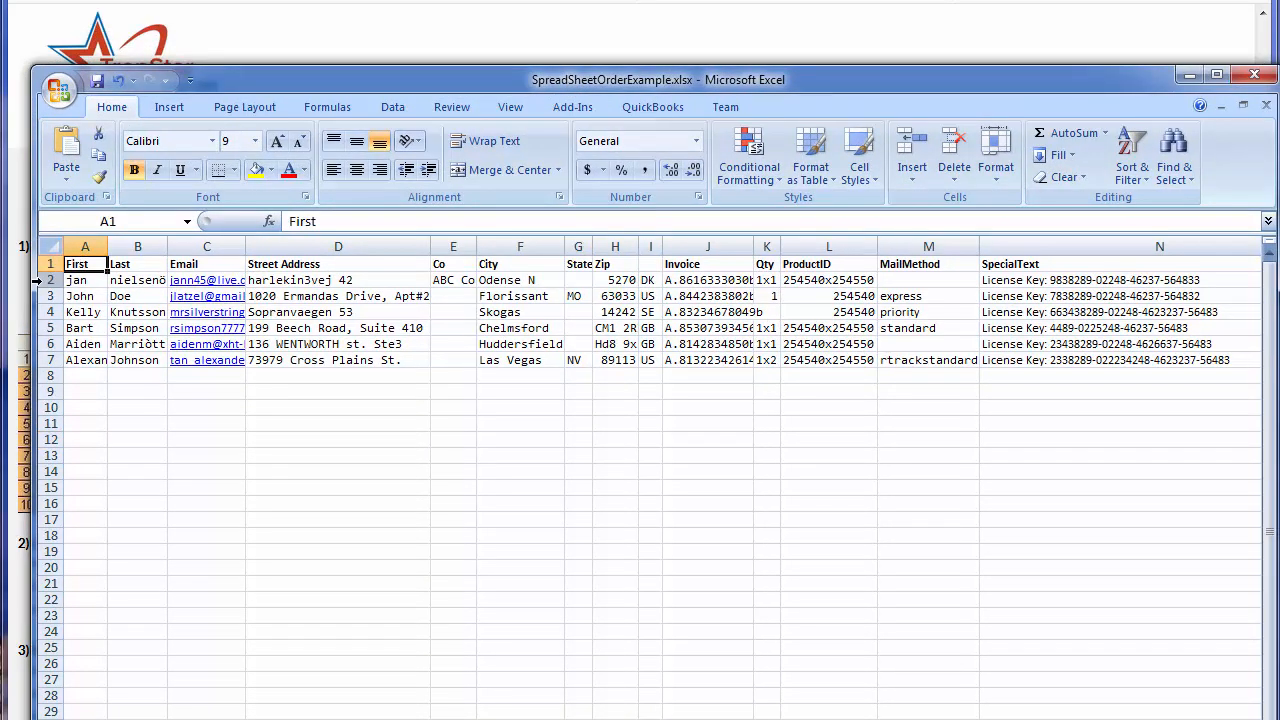
pyautogui.moveTo(44, 280); pyautogui.dragTo(974, 357)
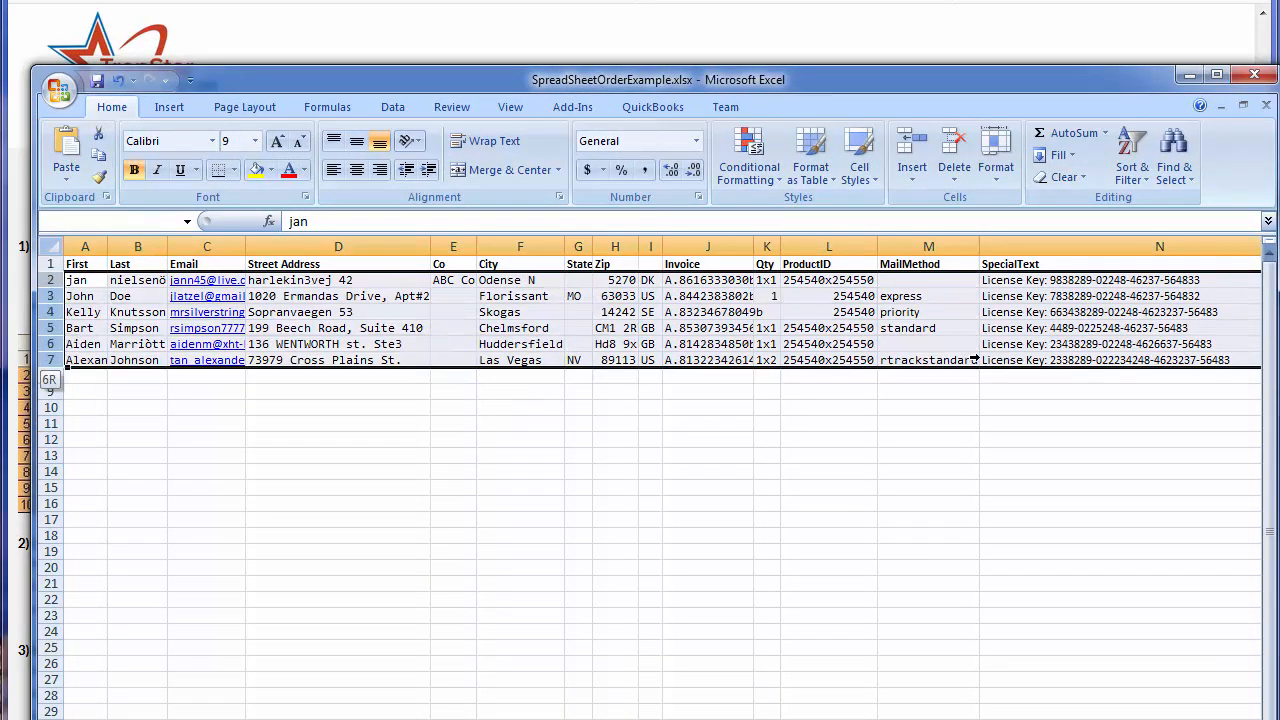
pyautogui.rightClick(950, 310)
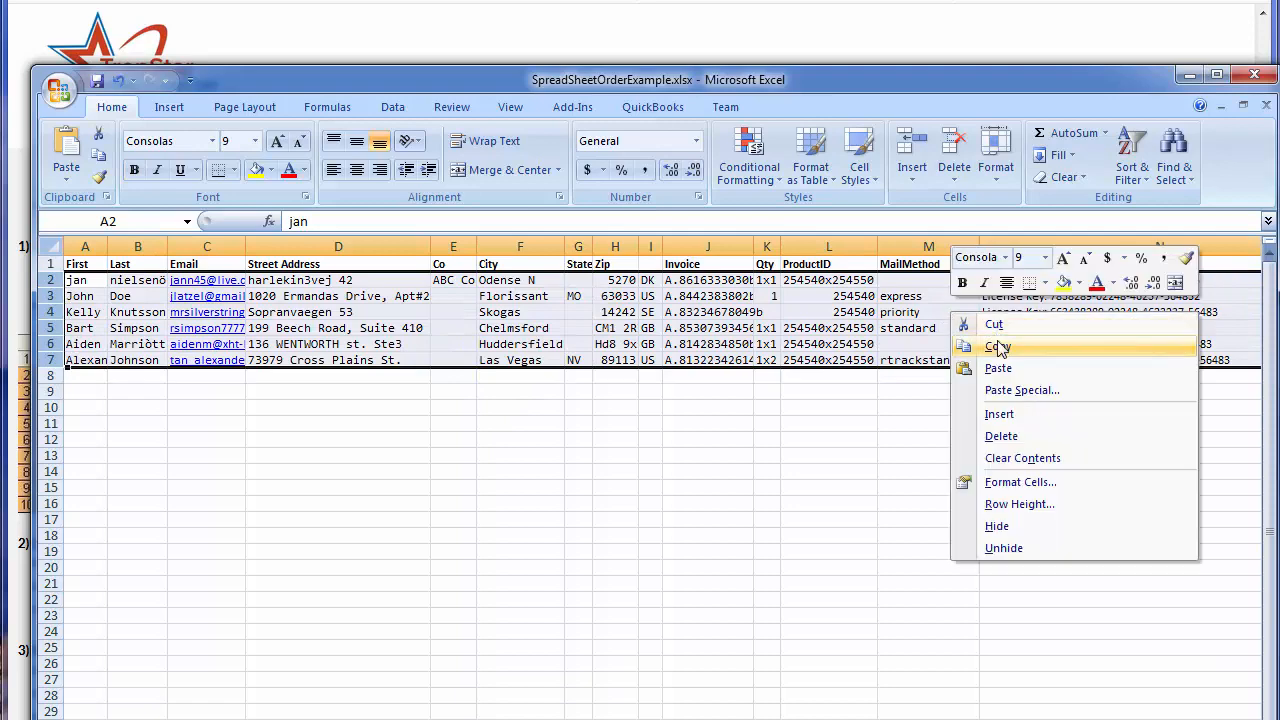
pyautogui.click(998, 346)
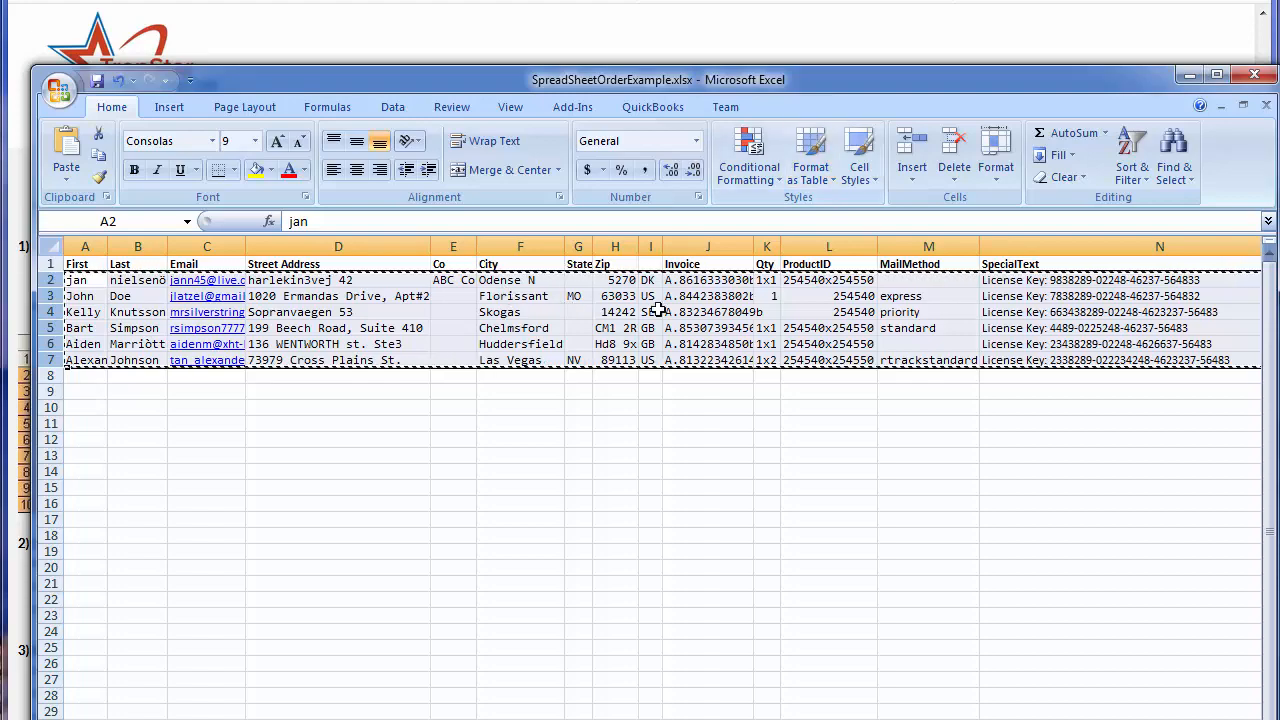
# - Switch to the TrepStar import page, paste the copied order rows with their license keys into the data field, and preview the imported data
pyautogui.click(1187, 76)
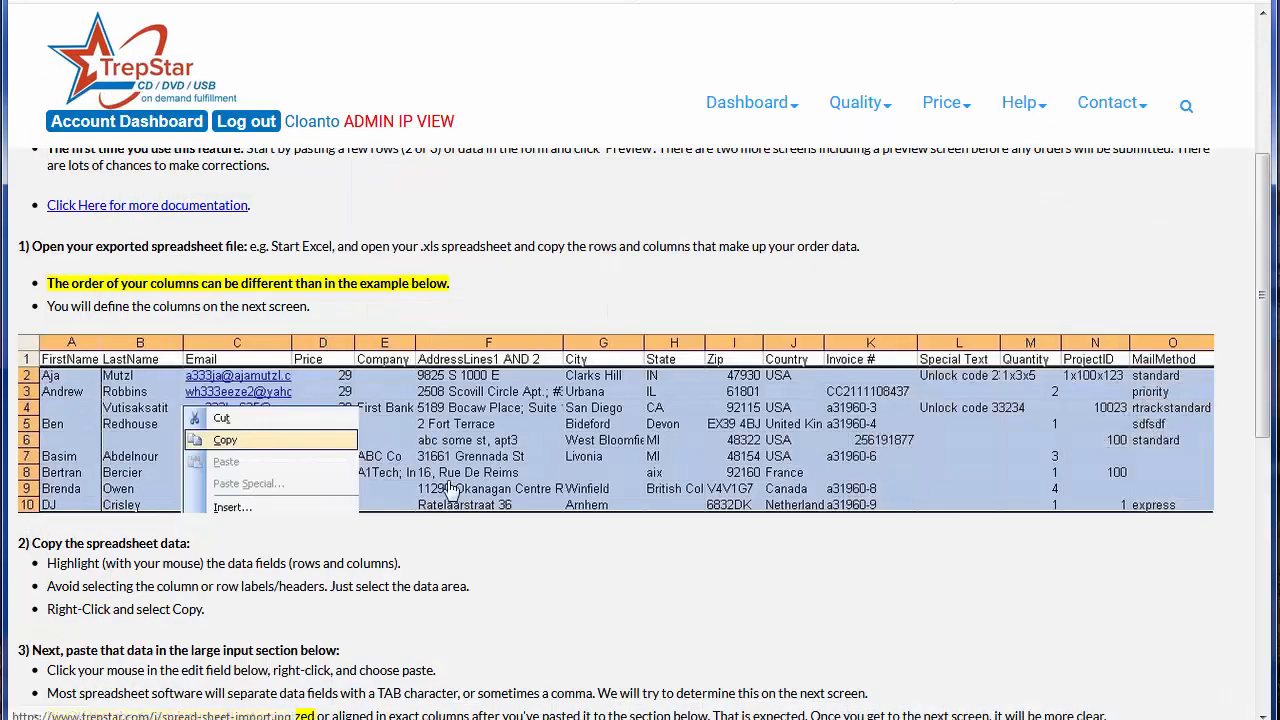
pyautogui.scroll(-5, 450, 488)
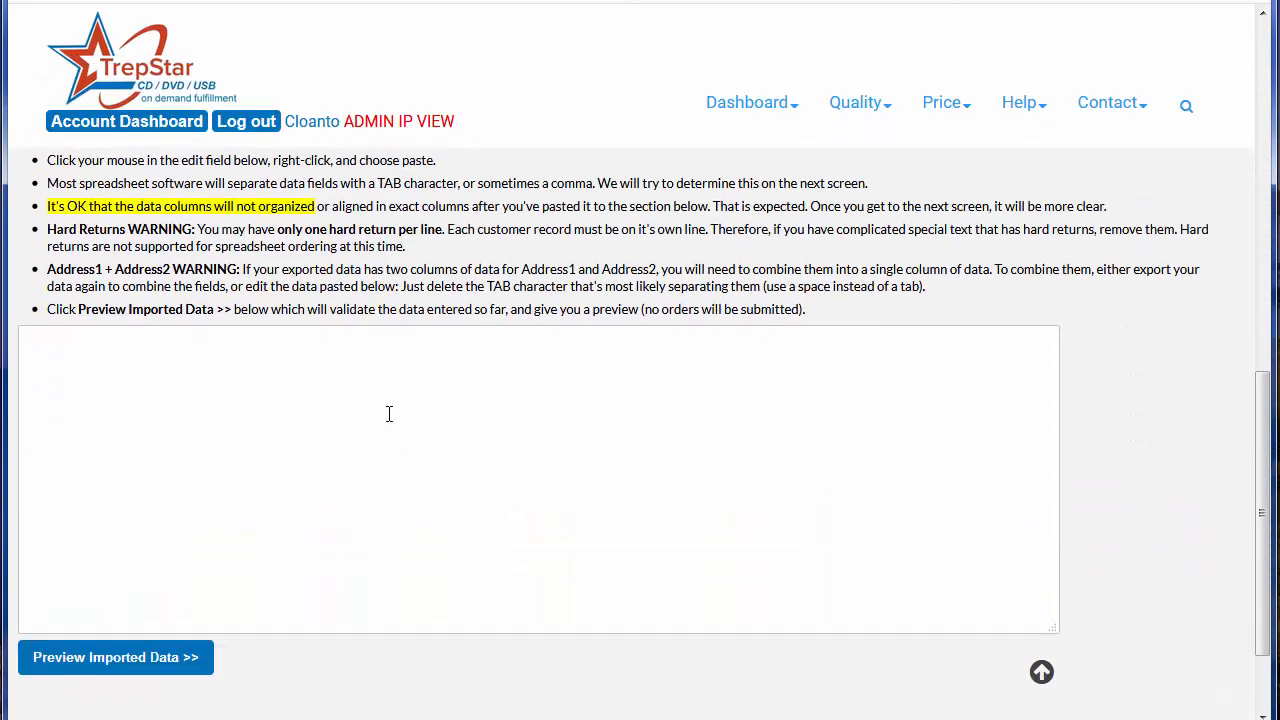
pyautogui.rightClick(398, 415)
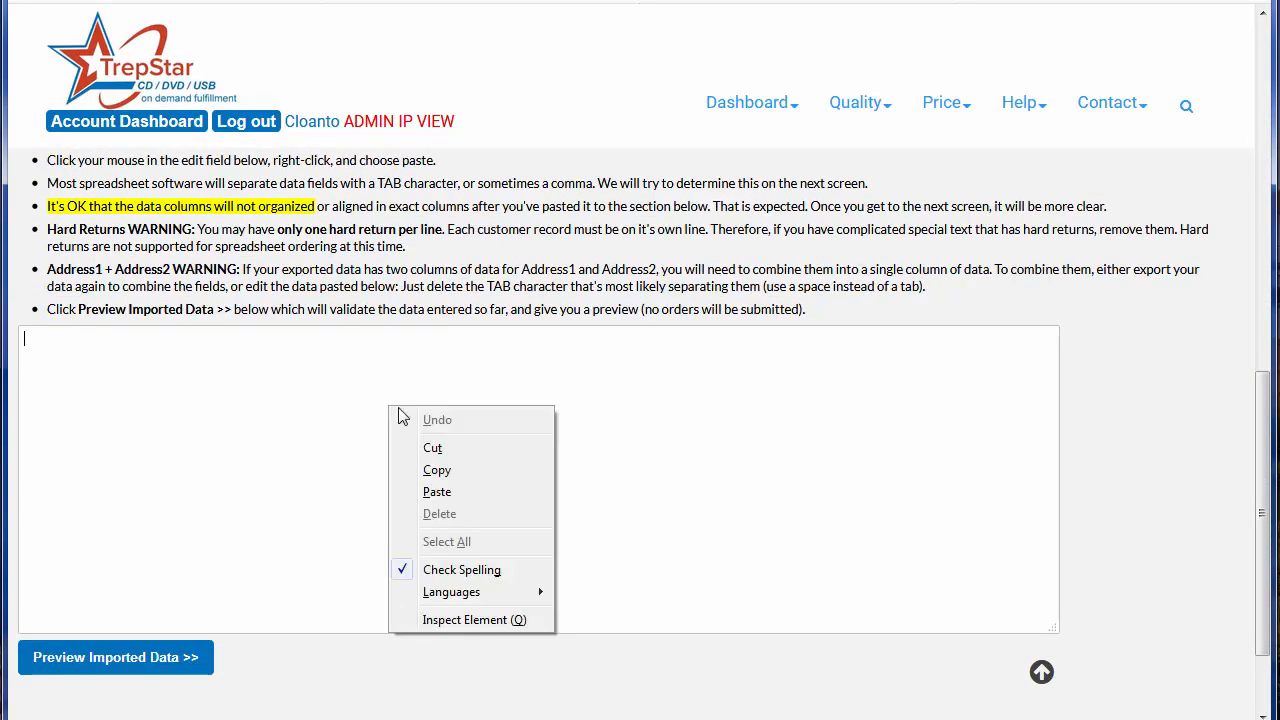
pyautogui.click(437, 491)
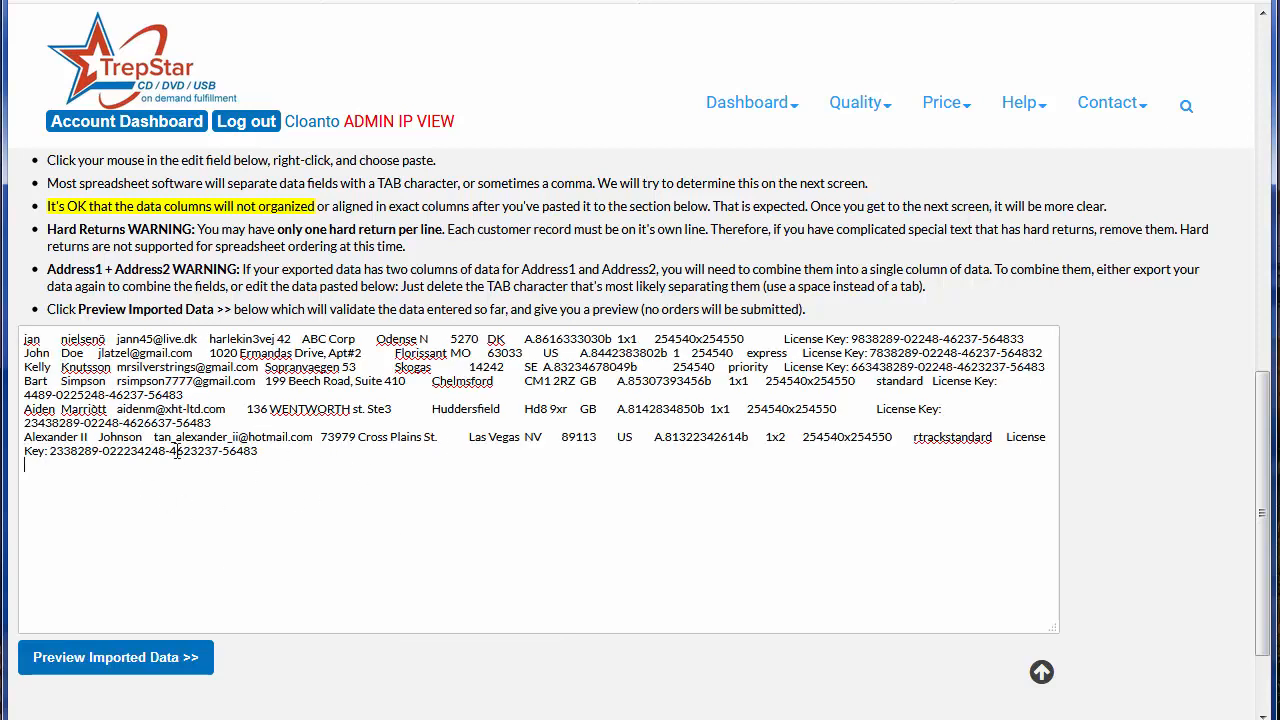
pyautogui.click(145, 662)
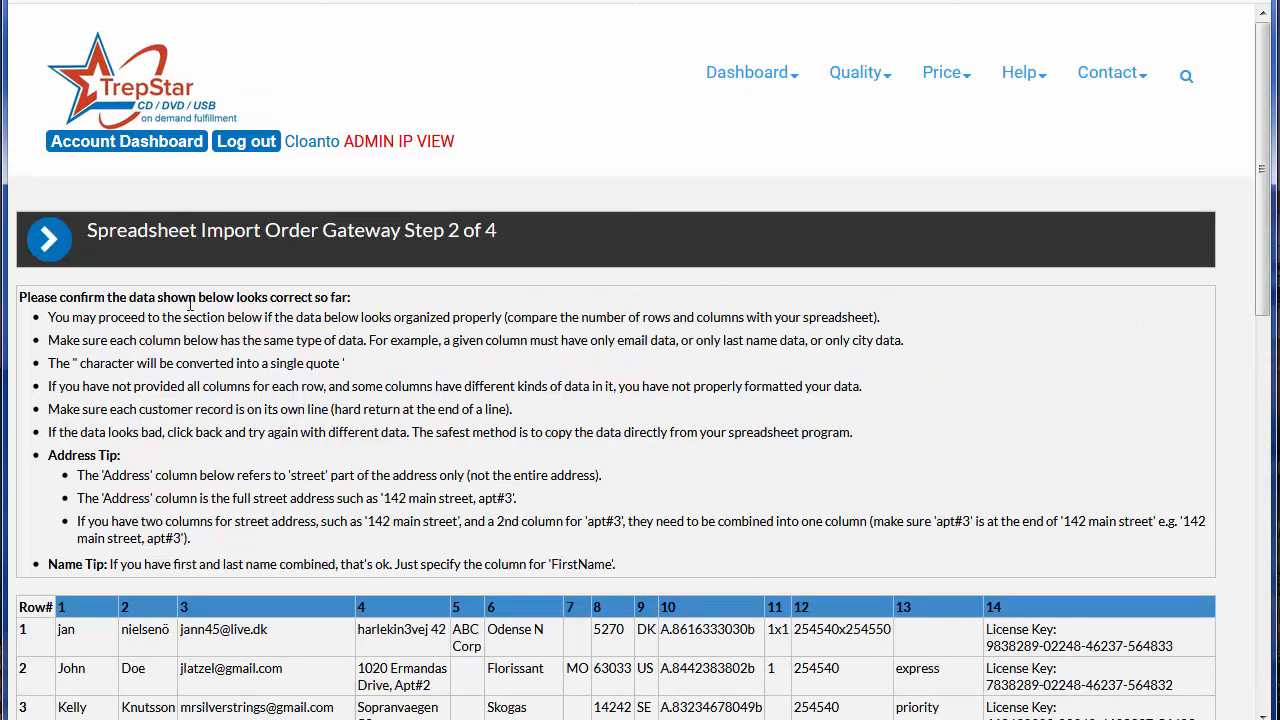
# - Examine the imported order table, checking the address, country, quantity and product ID columns against the column definition fields
pyautogui.scroll(-2, 206, 503)
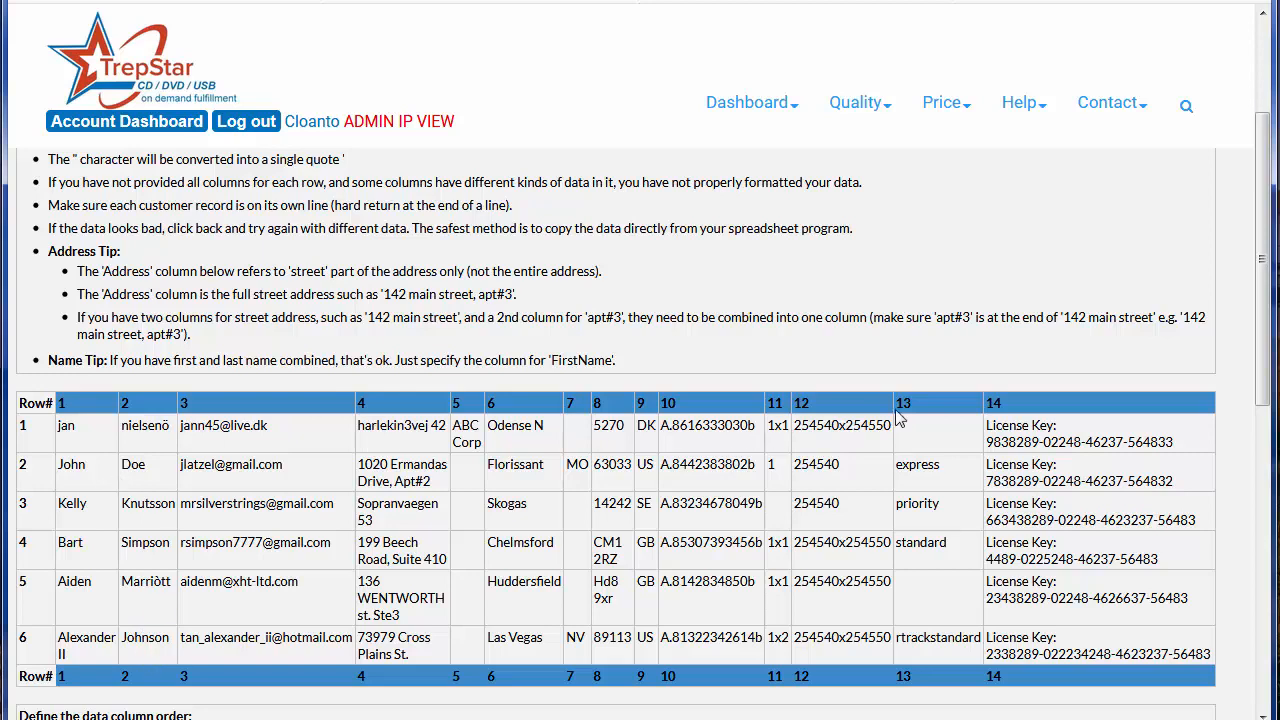
pyautogui.scroll(-3, 360, 430)
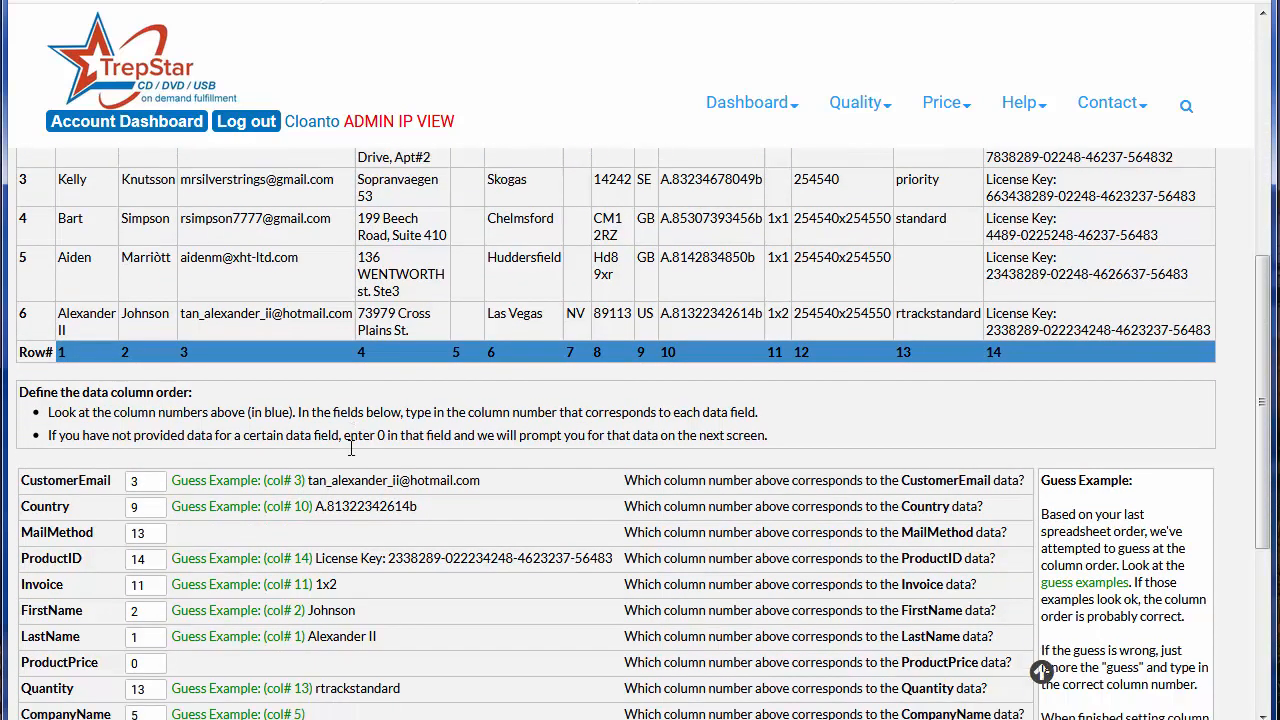
pyautogui.scroll(-1, 350, 448)
pyautogui.scroll(3, 226, 465)
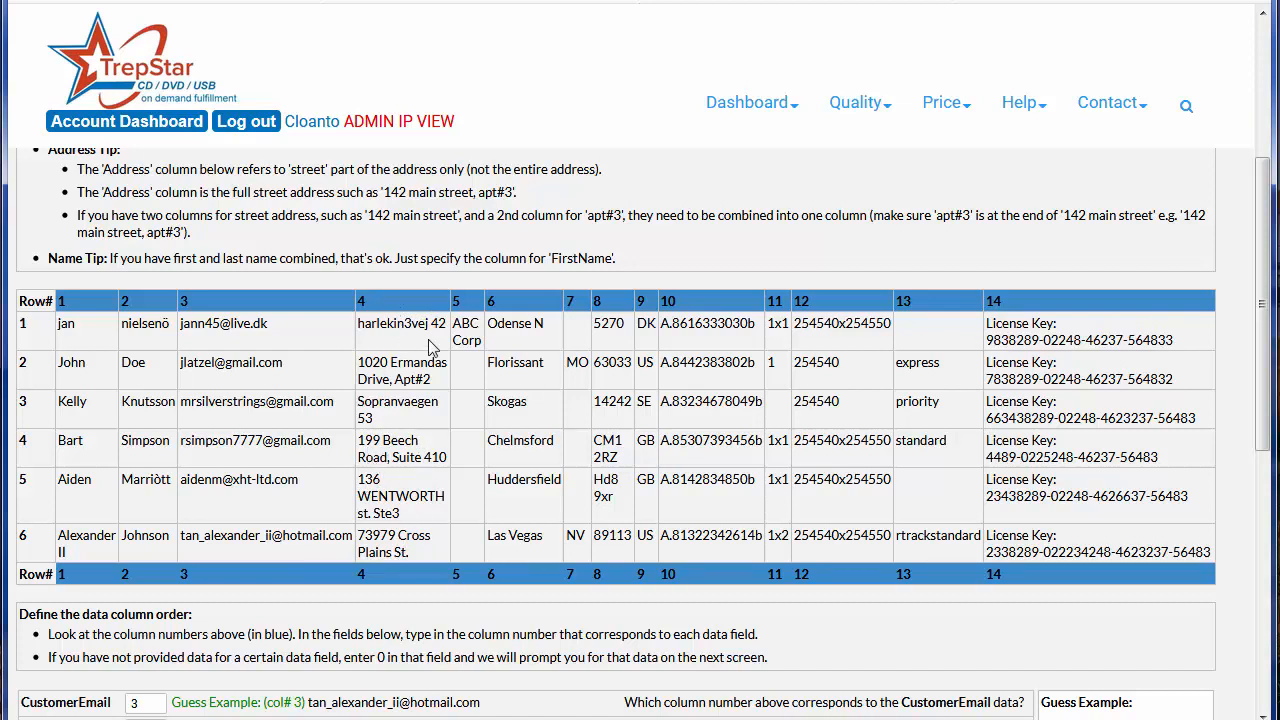
pyautogui.moveTo(373, 513); pyautogui.dragTo(411, 553)
pyautogui.moveTo(637, 537); pyautogui.dragTo(654, 538)
pyautogui.moveTo(638, 482); pyautogui.dragTo(656, 483)
pyautogui.moveTo(797, 323); pyautogui.dragTo(886, 323)
pyautogui.click(857, 347)
pyautogui.moveTo(768, 323); pyautogui.dragTo(788, 325)
pyautogui.click(787, 338)
pyautogui.doubleClick(864, 540)
pyautogui.click(862, 541)
# - Examine the mail method values in column 13, comparing the standard and rtrackstandard entries
pyautogui.moveTo(914, 538); pyautogui.dragTo(943, 541)
pyautogui.click(915, 543)
pyautogui.moveTo(902, 440); pyautogui.dragTo(946, 441)
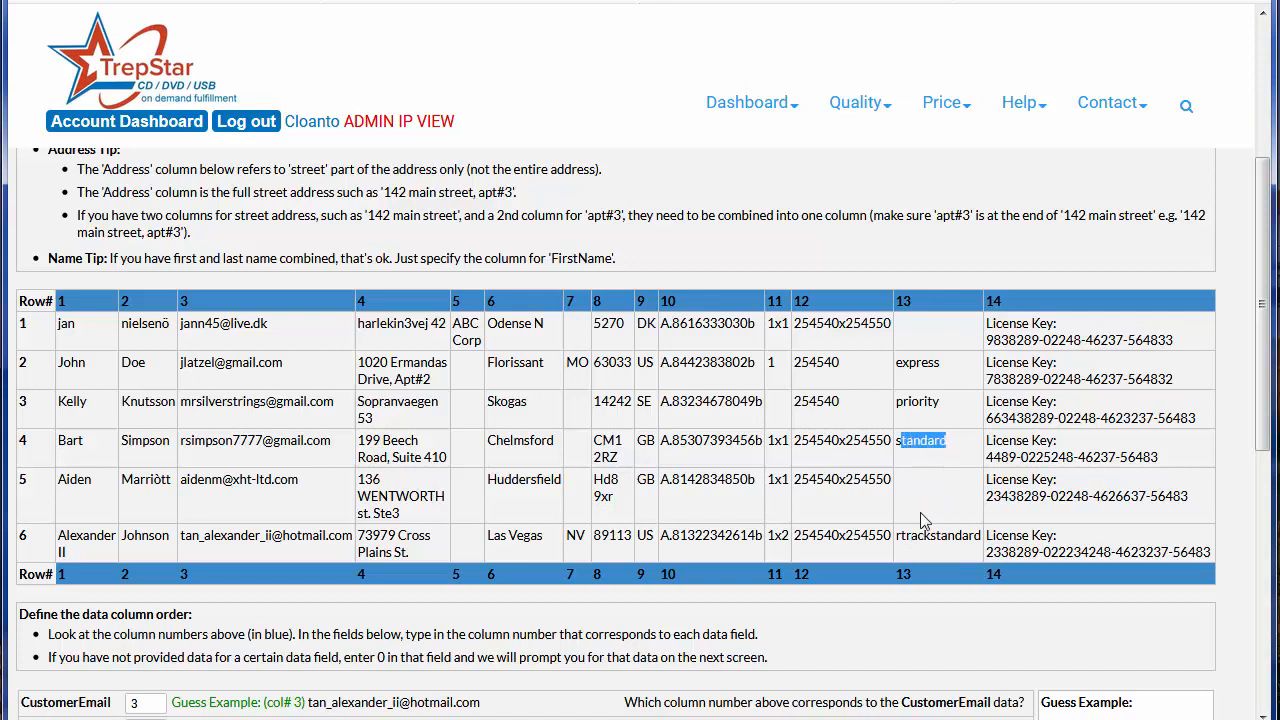
pyautogui.click(908, 442)
pyautogui.moveTo(899, 445); pyautogui.dragTo(936, 445)
pyautogui.click(910, 447)
pyautogui.click(954, 468)
pyautogui.moveTo(896, 447); pyautogui.dragTo(947, 444)
pyautogui.click(942, 446)
pyautogui.moveTo(898, 441); pyautogui.dragTo(945, 449)
pyautogui.moveTo(900, 538); pyautogui.dragTo(966, 530)
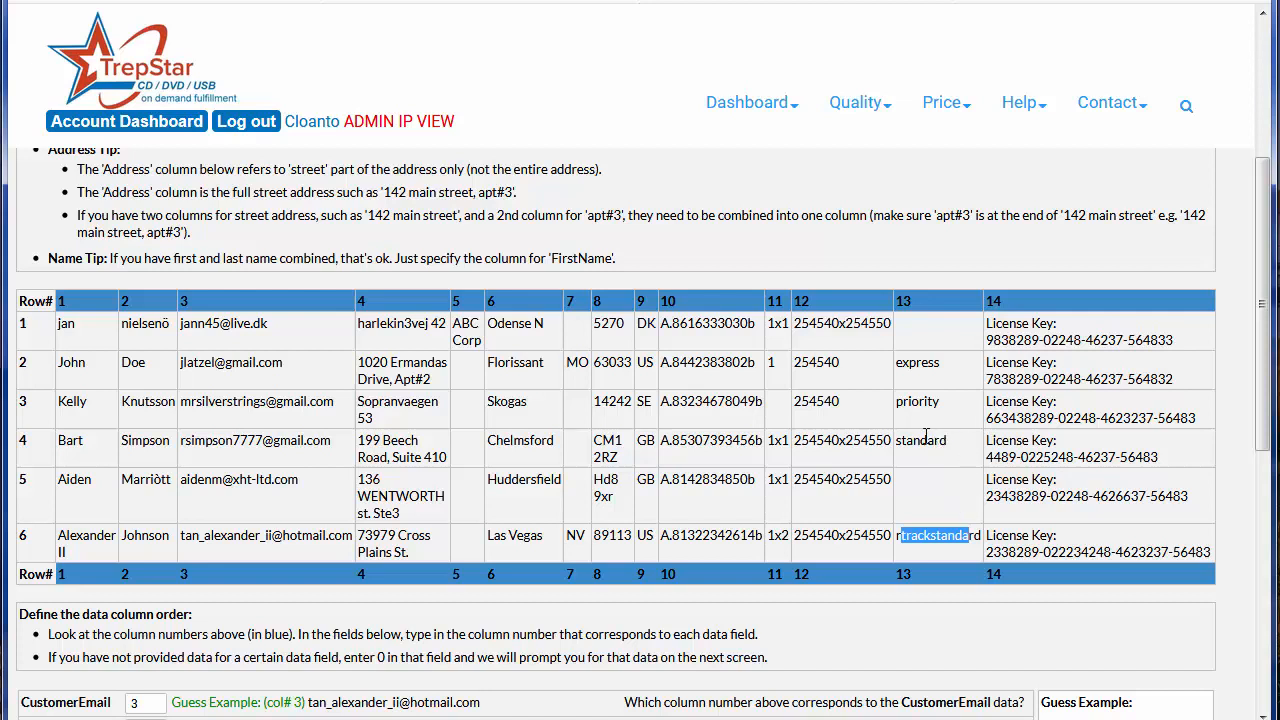
pyautogui.click(1028, 303)
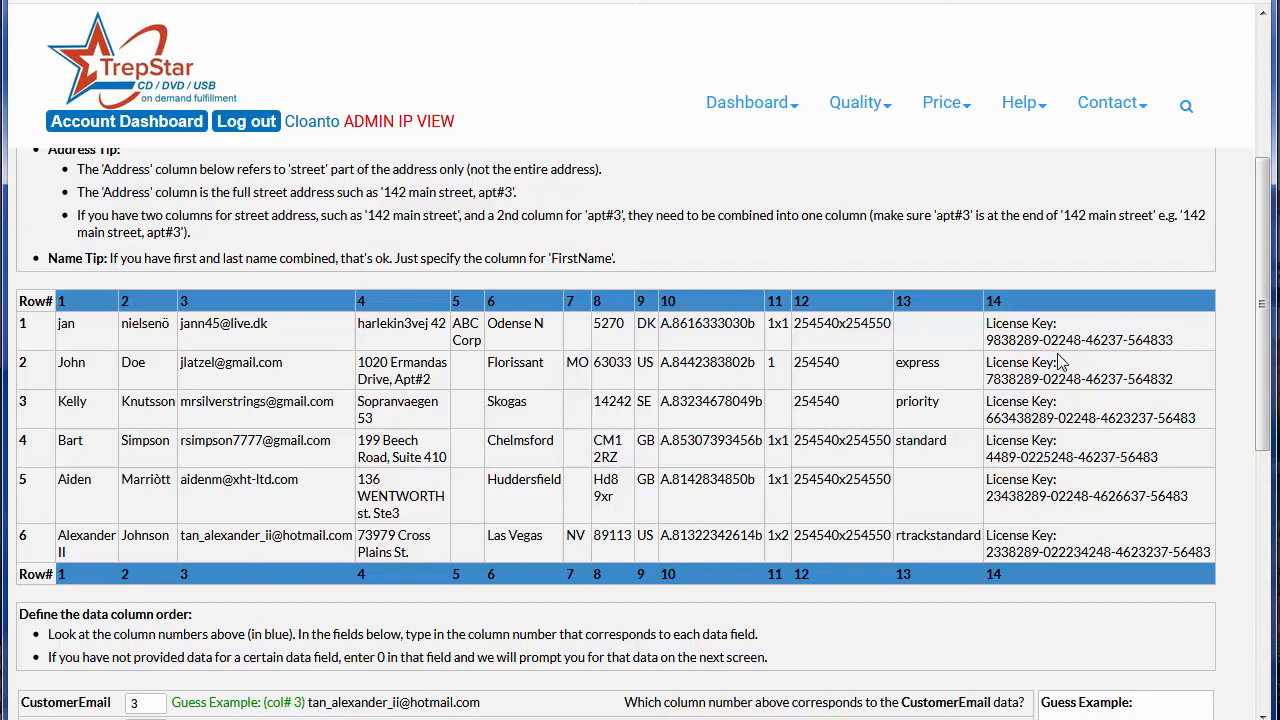
# - In the column order definition, set FirstName to column 1 and LastName to column 2
pyautogui.scroll(-3, 1040, 385)
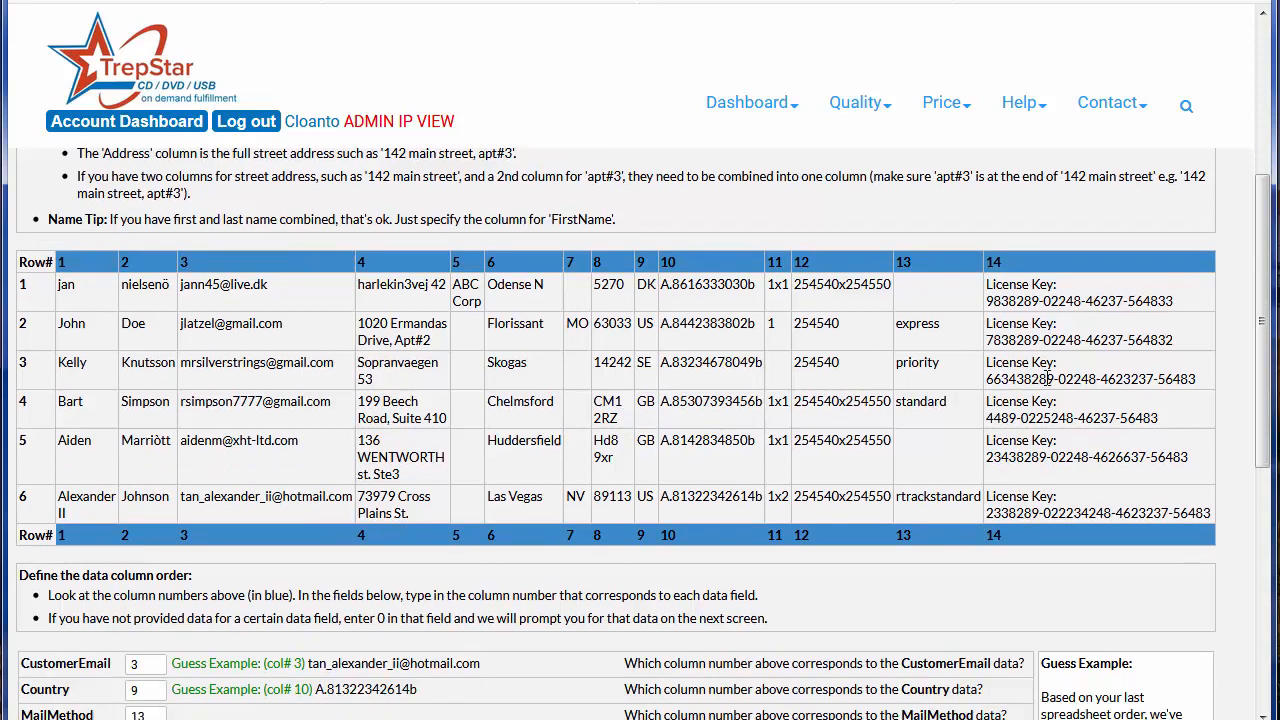
pyautogui.scroll(-1, 1040, 390)
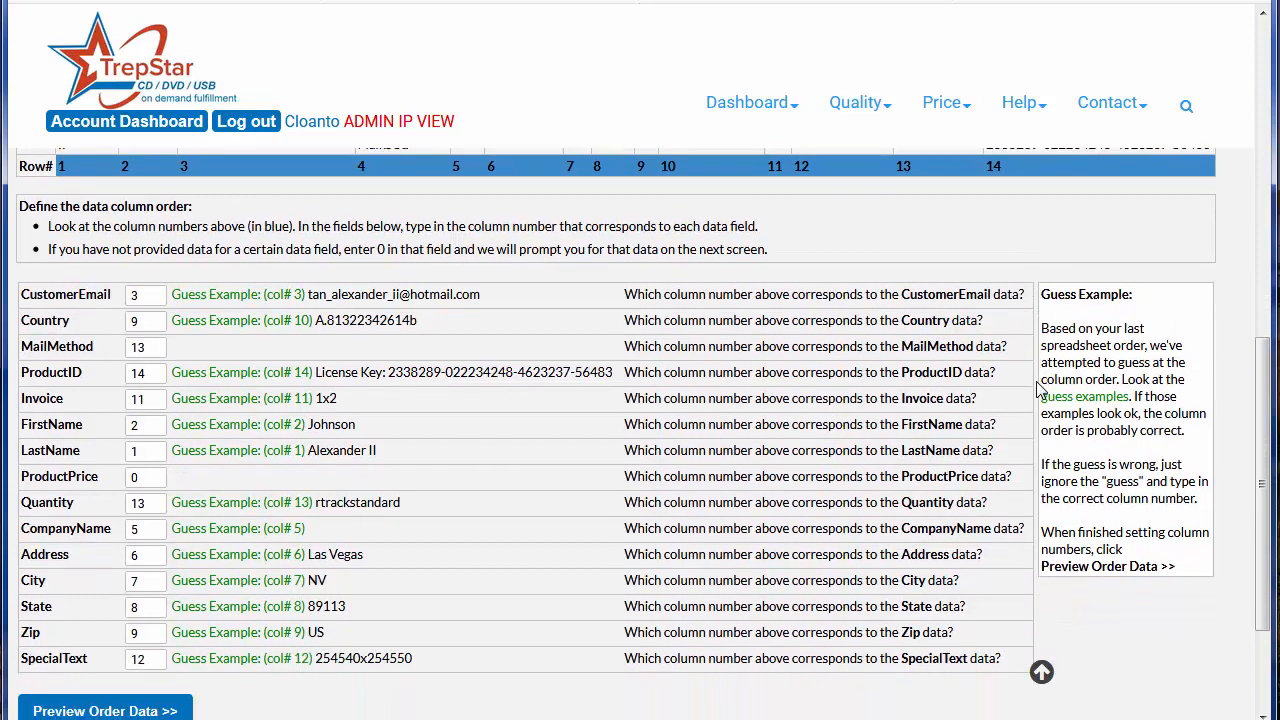
pyautogui.scroll(1, 1040, 388)
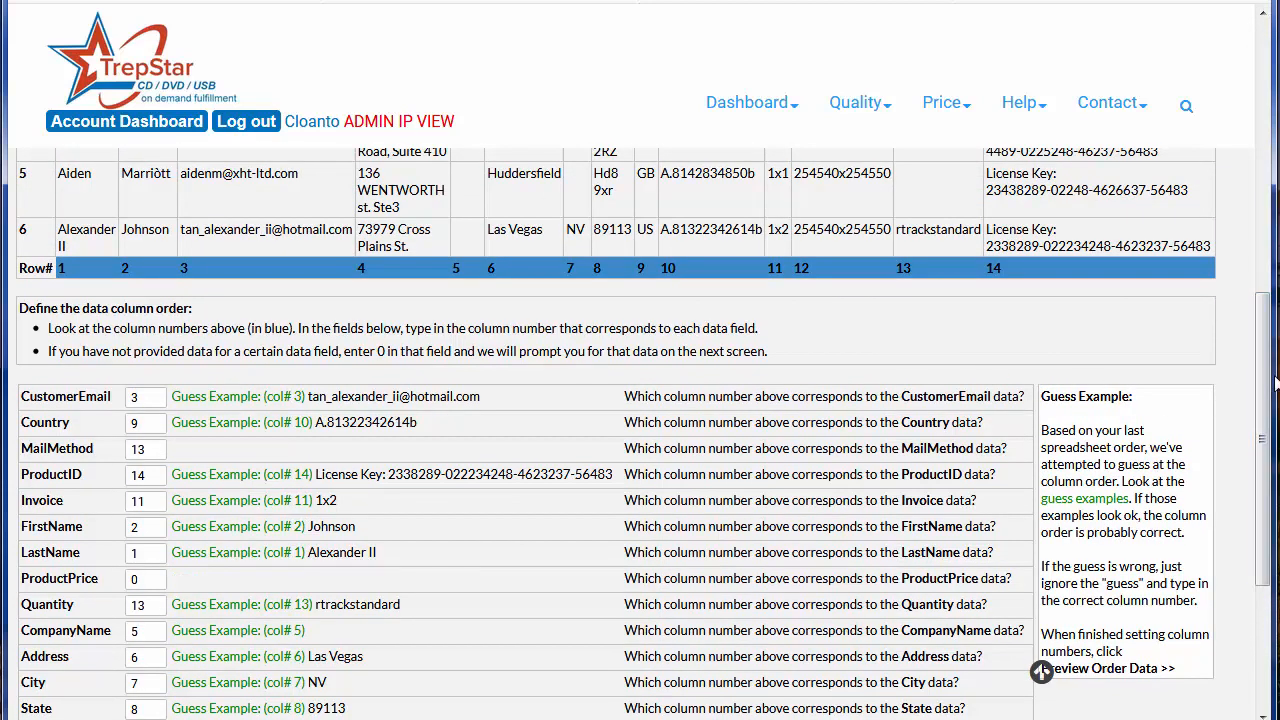
pyautogui.moveTo(1271, 388); pyautogui.dragTo(1267, 411)
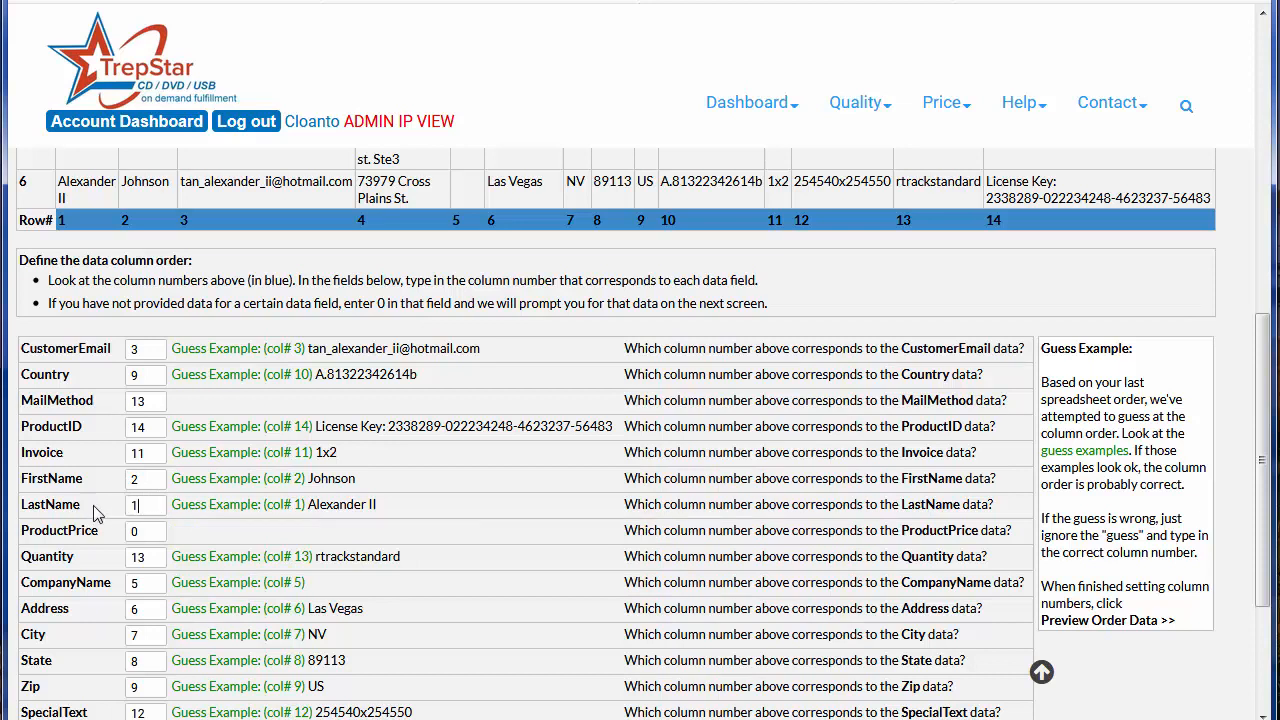
pyautogui.doubleClick(140, 482)
pyautogui.write('1')
pyautogui.doubleClick(155, 509)
pyautogui.write('2')
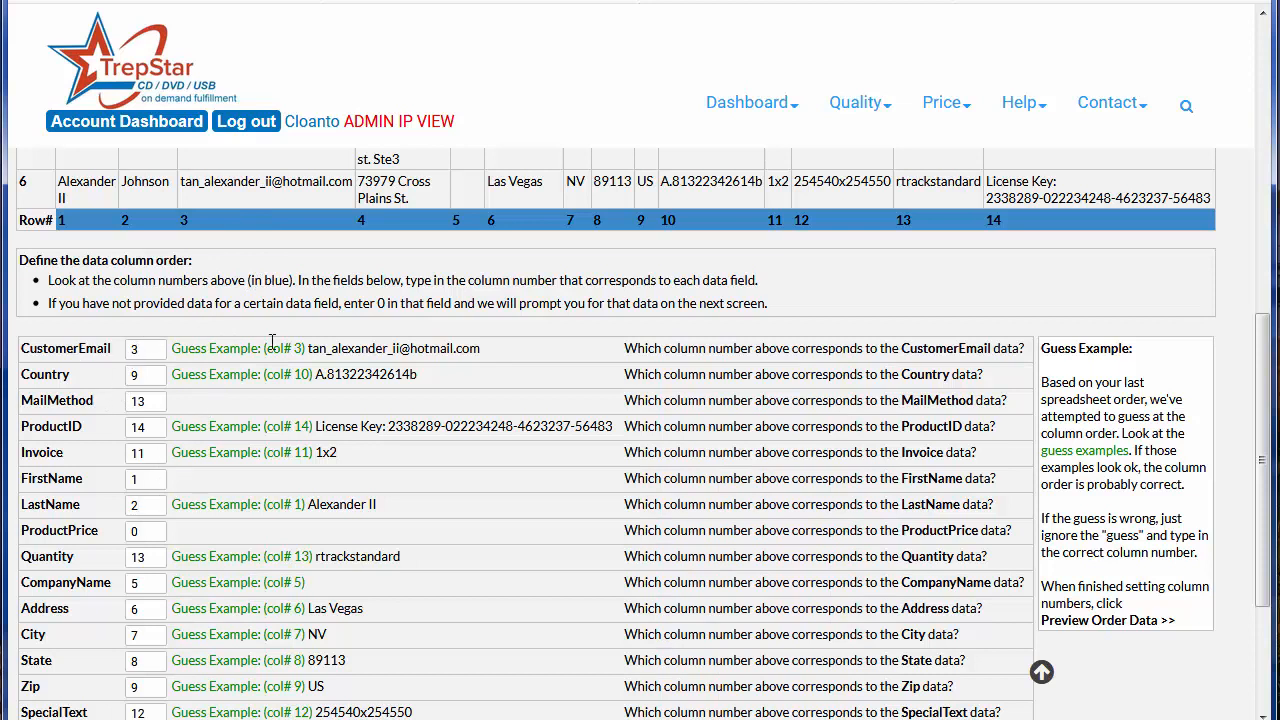
# - Check the CustomerEmail guess and set the Address field to column 4
pyautogui.doubleClick(402, 348)
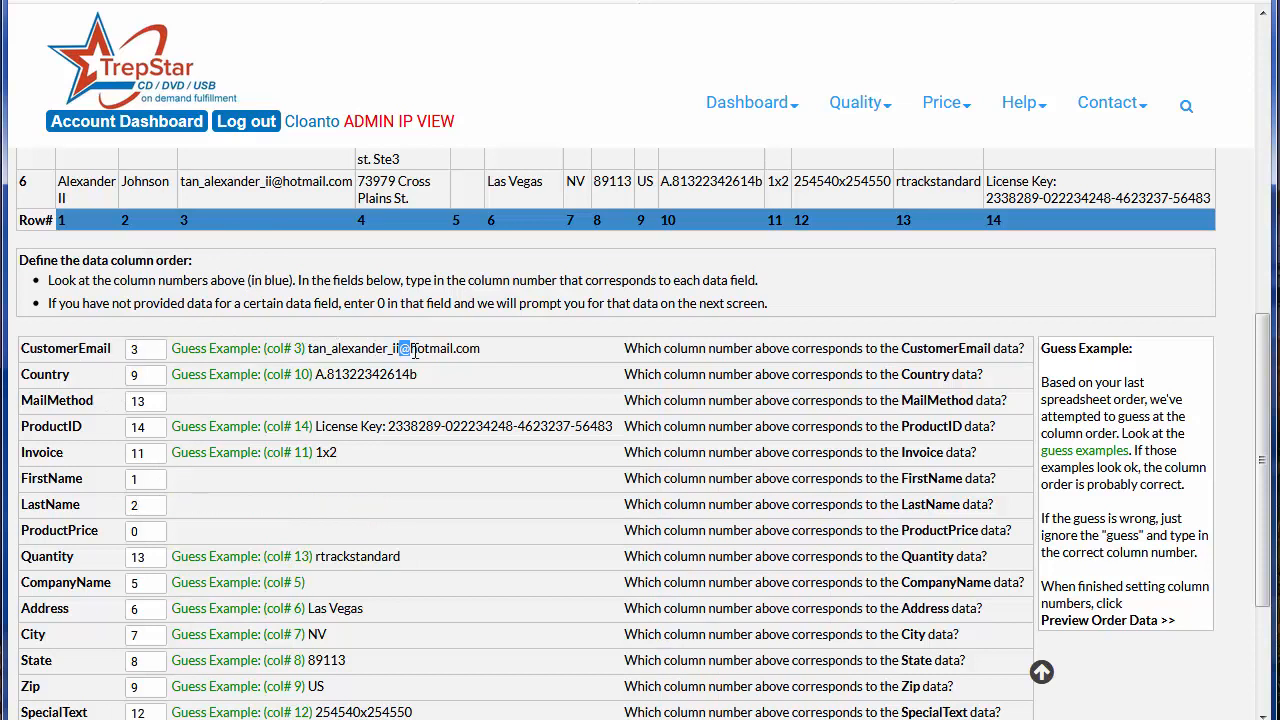
pyautogui.click(150, 348)
pyautogui.click(140, 617)
pyautogui.press('BackSpace')
pyautogui.write('4')
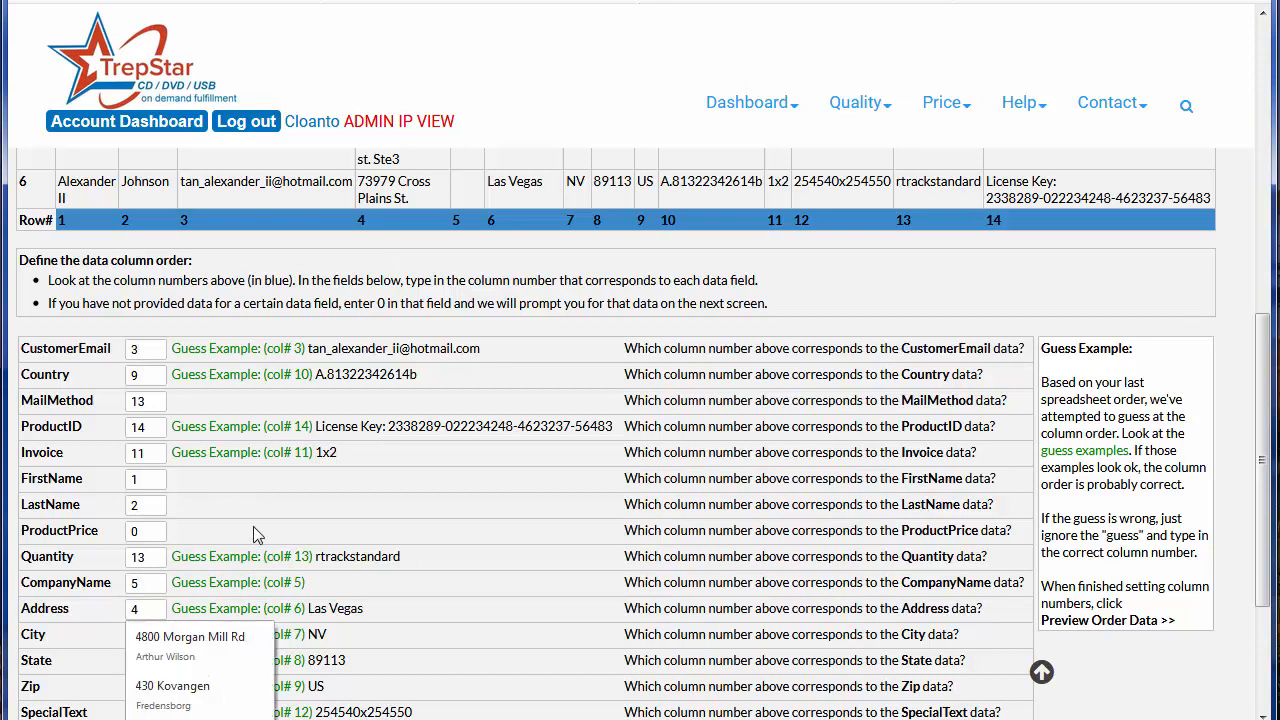
pyautogui.click(433, 559)
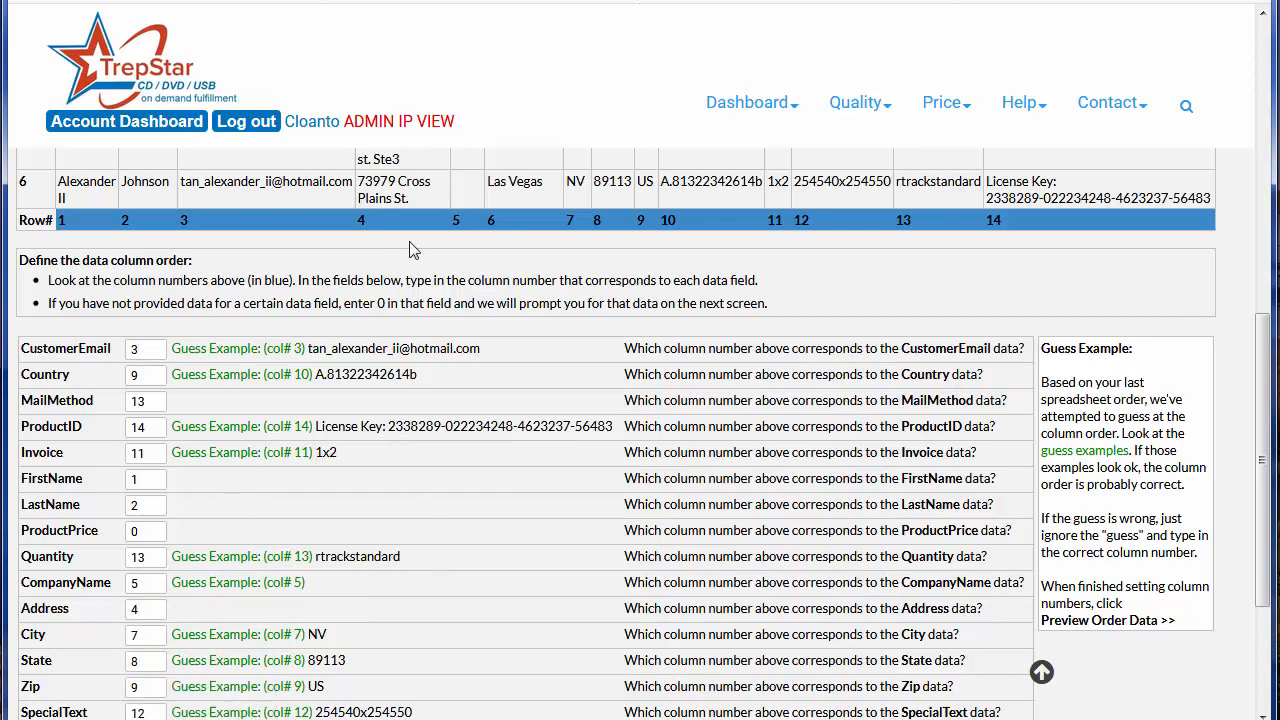
# - Compare the column definitions with the imported table and set the City field to column 6
pyautogui.scroll(3, 500, 255)
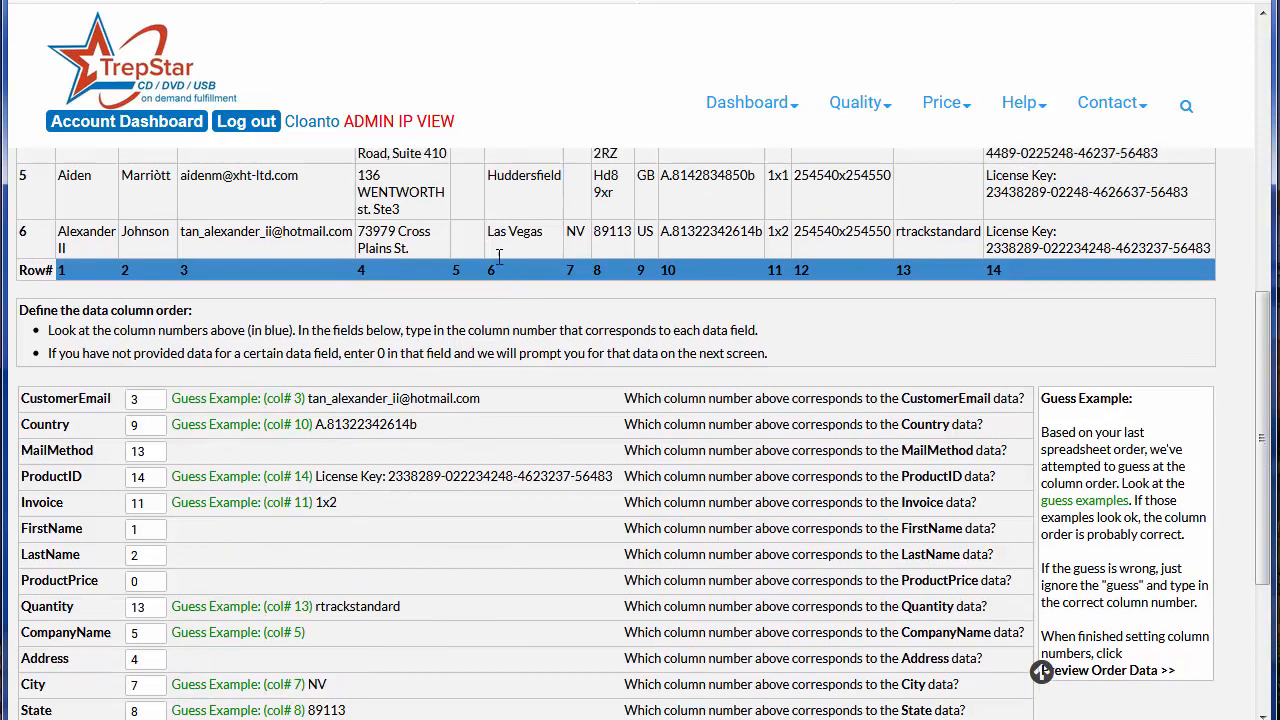
pyautogui.scroll(-3, 475, 295)
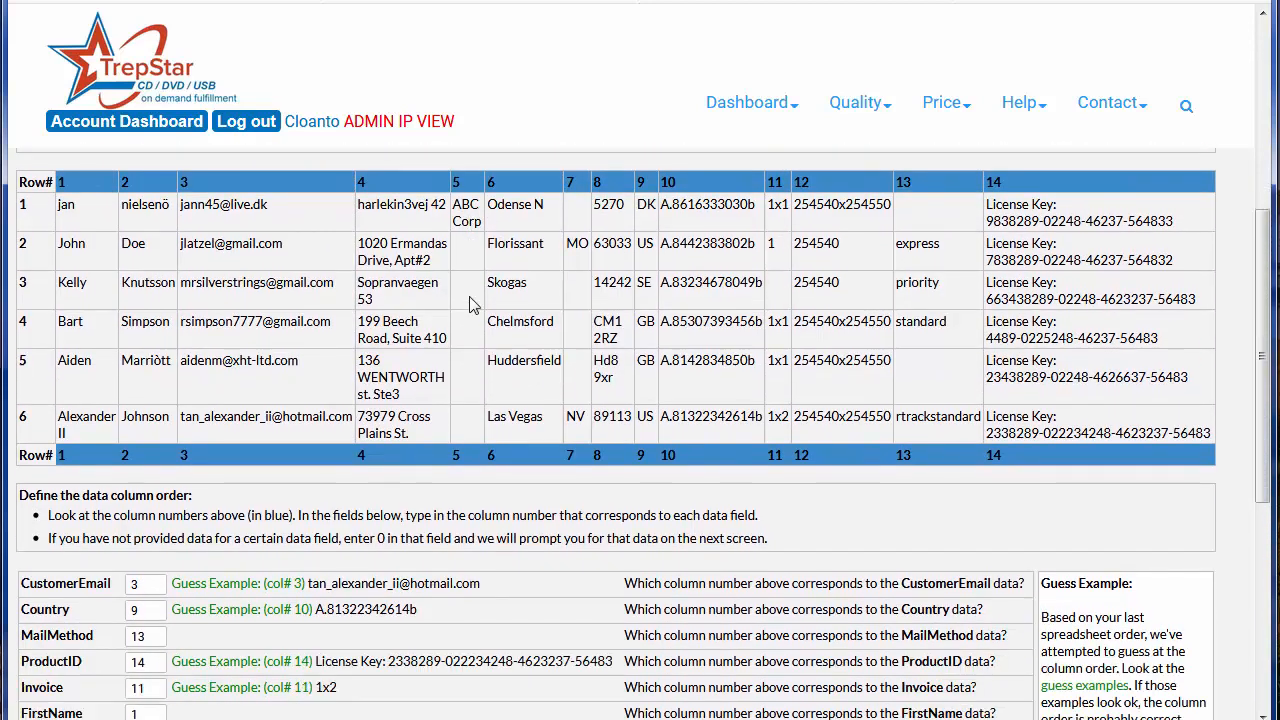
pyautogui.scroll(-1, 160, 434)
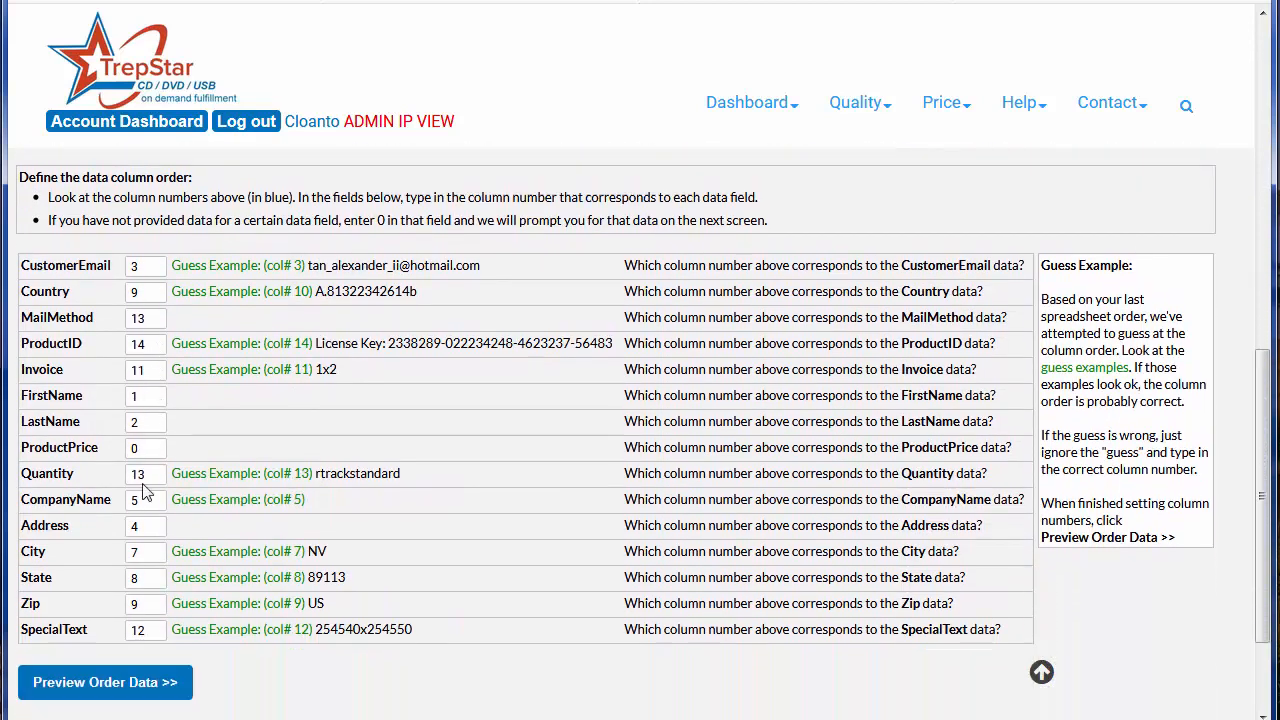
pyautogui.scroll(3, 356, 482)
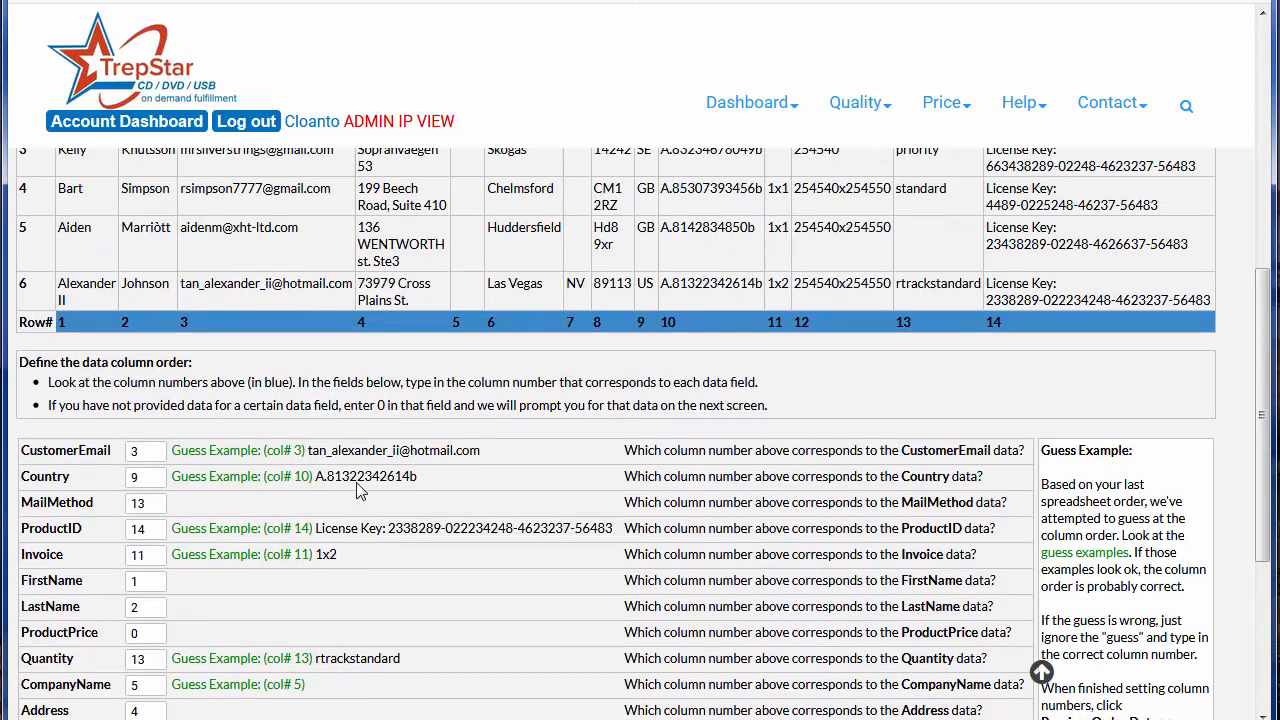
pyautogui.scroll(-2, 518, 392)
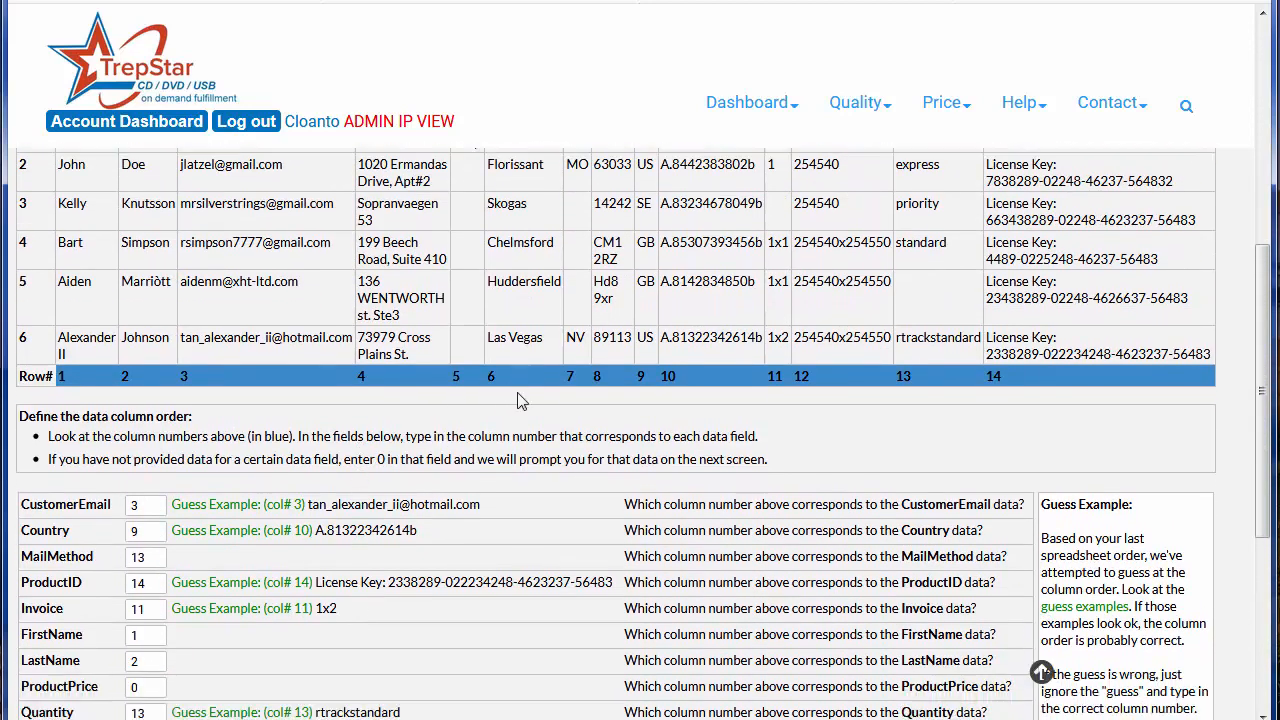
pyautogui.scroll(-1, 228, 581)
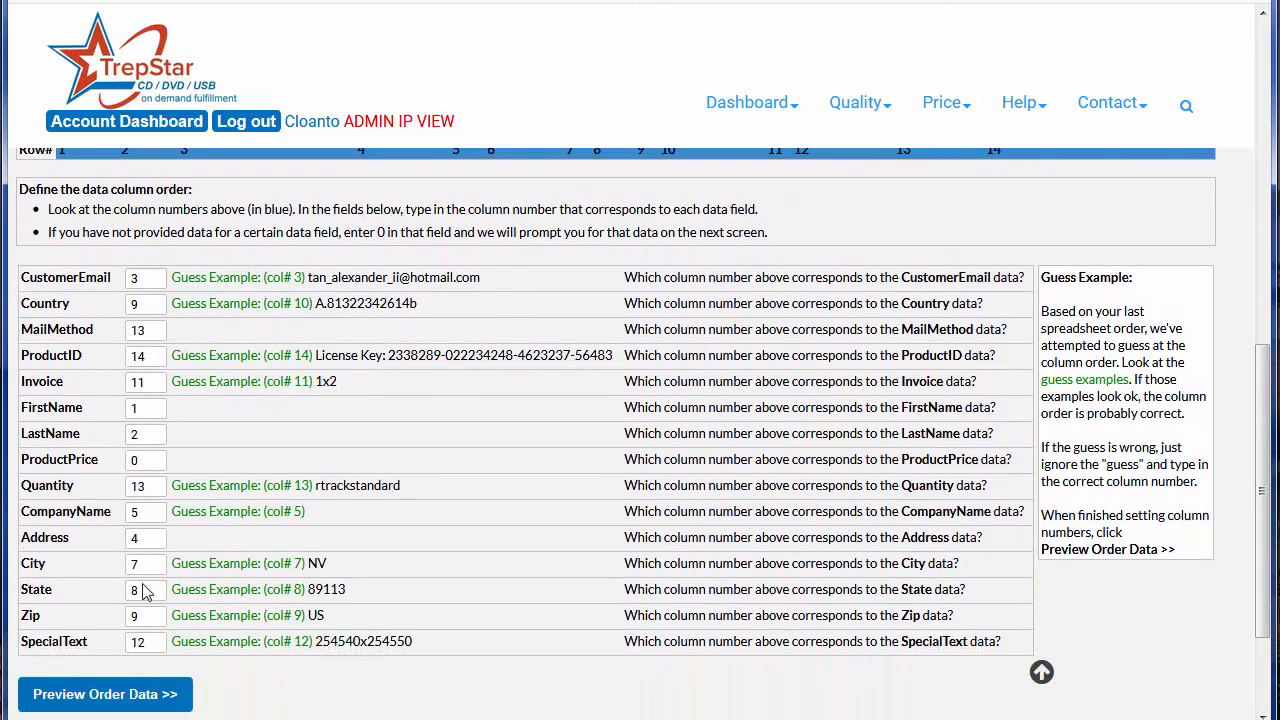
pyautogui.doubleClick(156, 534)
pyautogui.write('6')
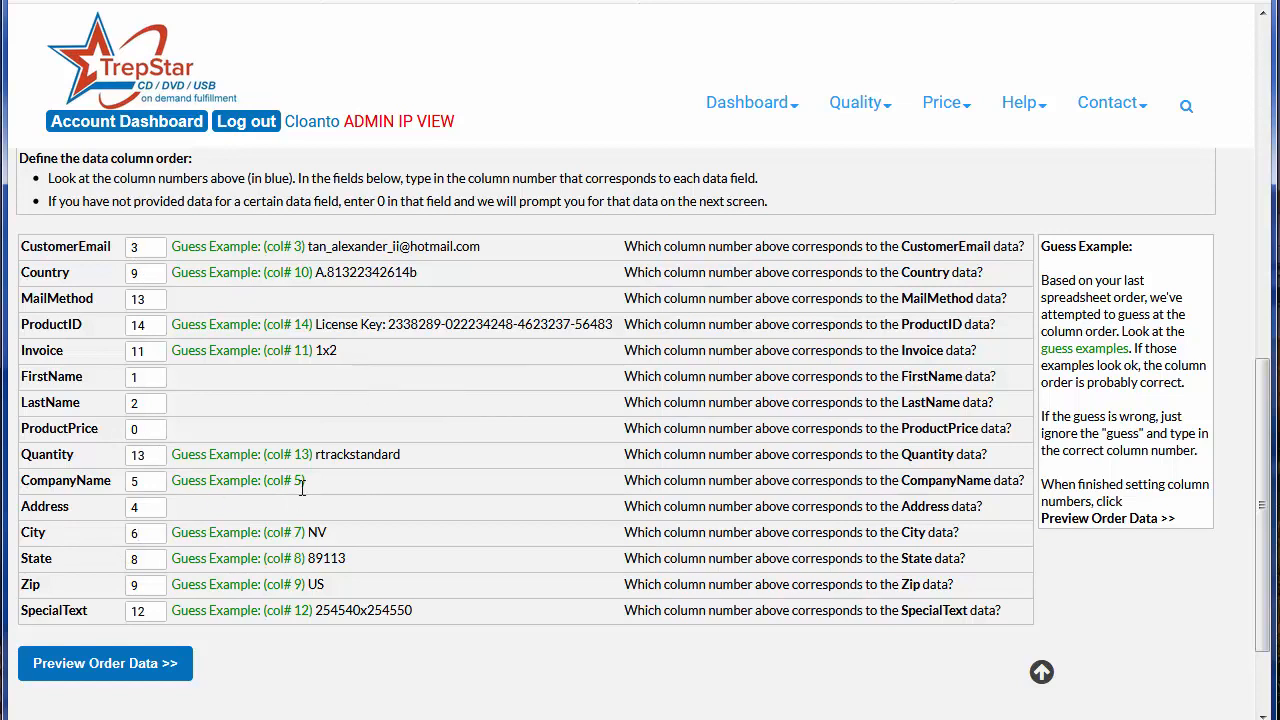
# - Locate the invoice numbers in the imported table and set the Invoice field to column 10
pyautogui.scroll(1, 330, 480)
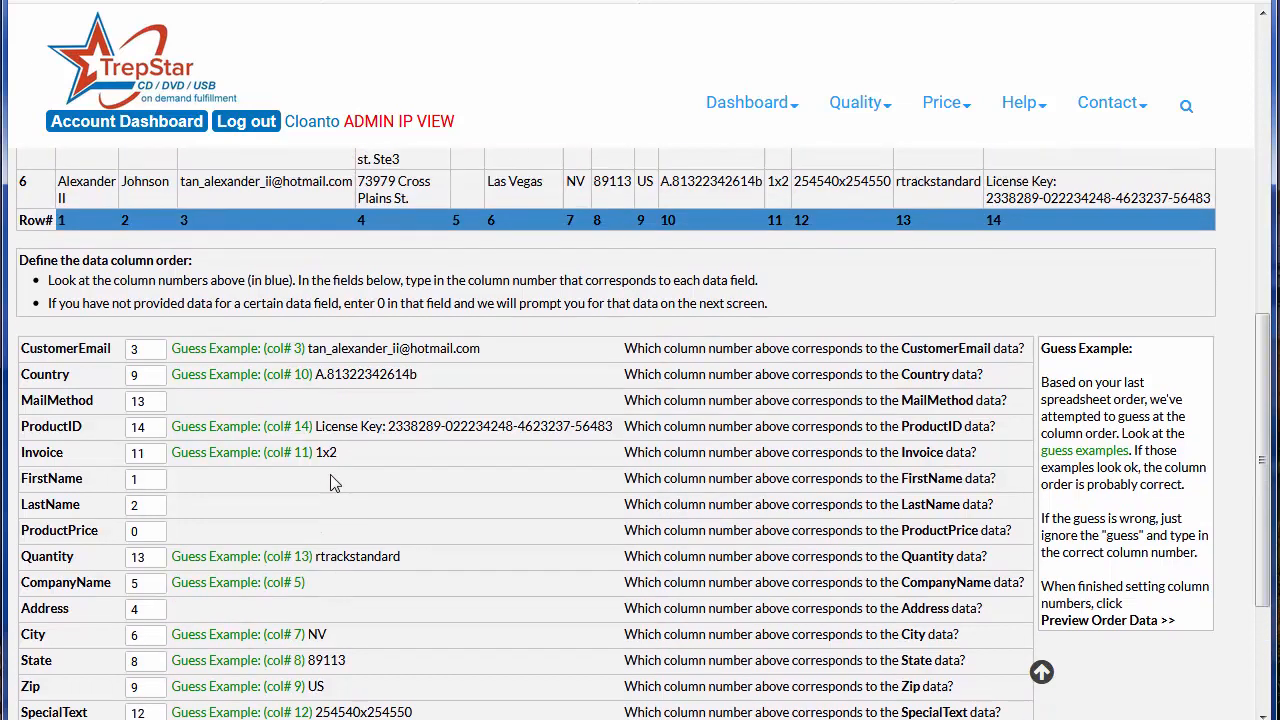
pyautogui.moveTo(686, 178); pyautogui.dragTo(702, 180)
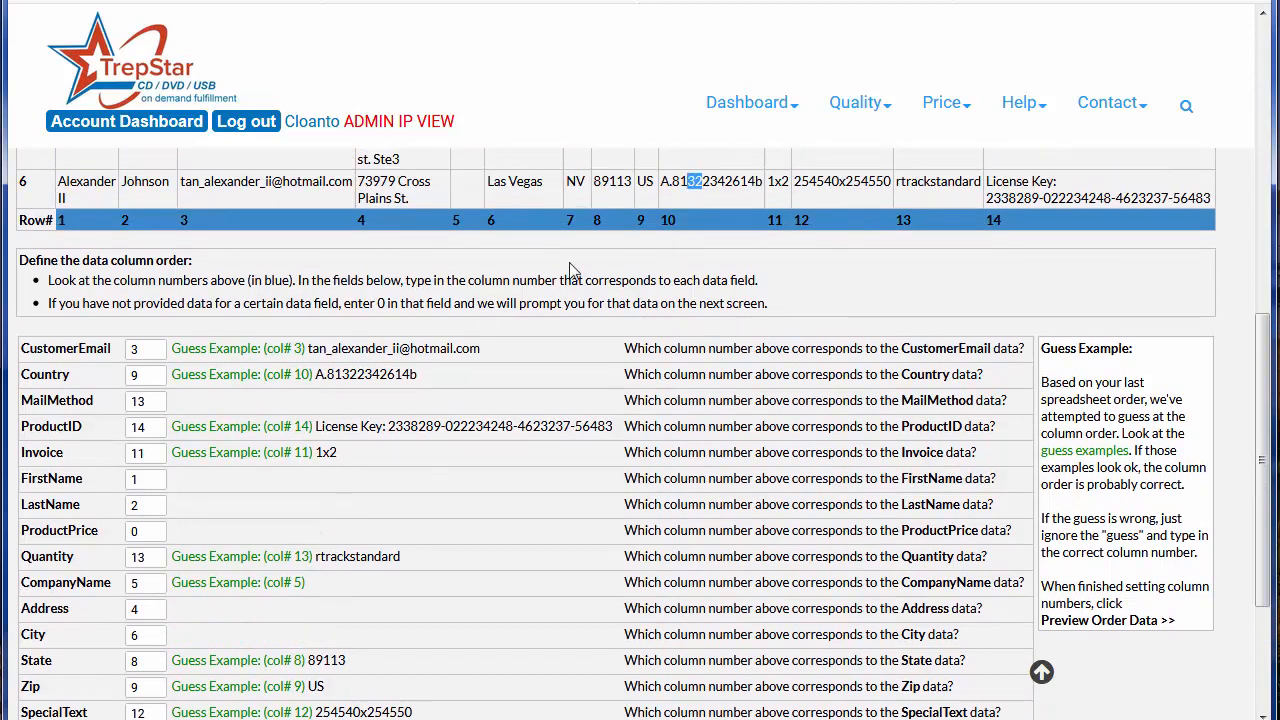
pyautogui.doubleClick(137, 454)
pyautogui.write('1')
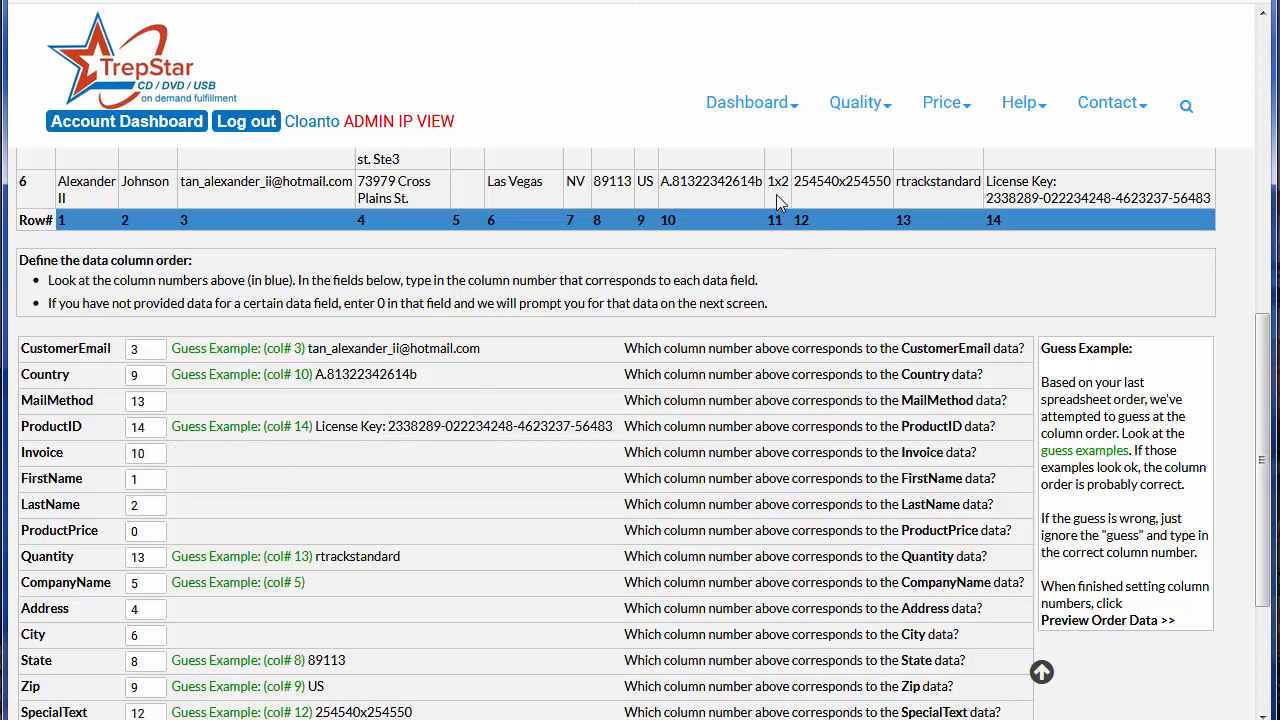
# - Set the Quantity field to column 11 in the column order definition
pyautogui.scroll(-1, 377, 519)
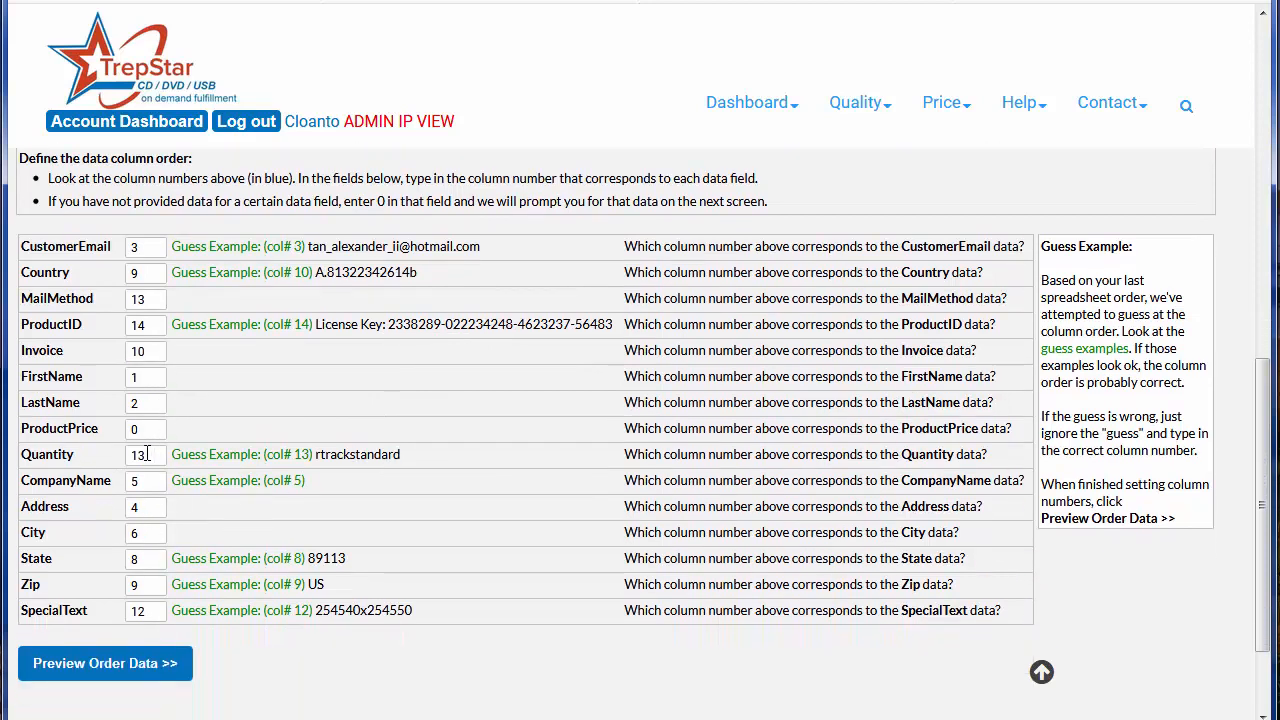
pyautogui.click(147, 454)
pyautogui.press('BackSpace')
pyautogui.write('1')
pyautogui.scroll(2, 531, 424)
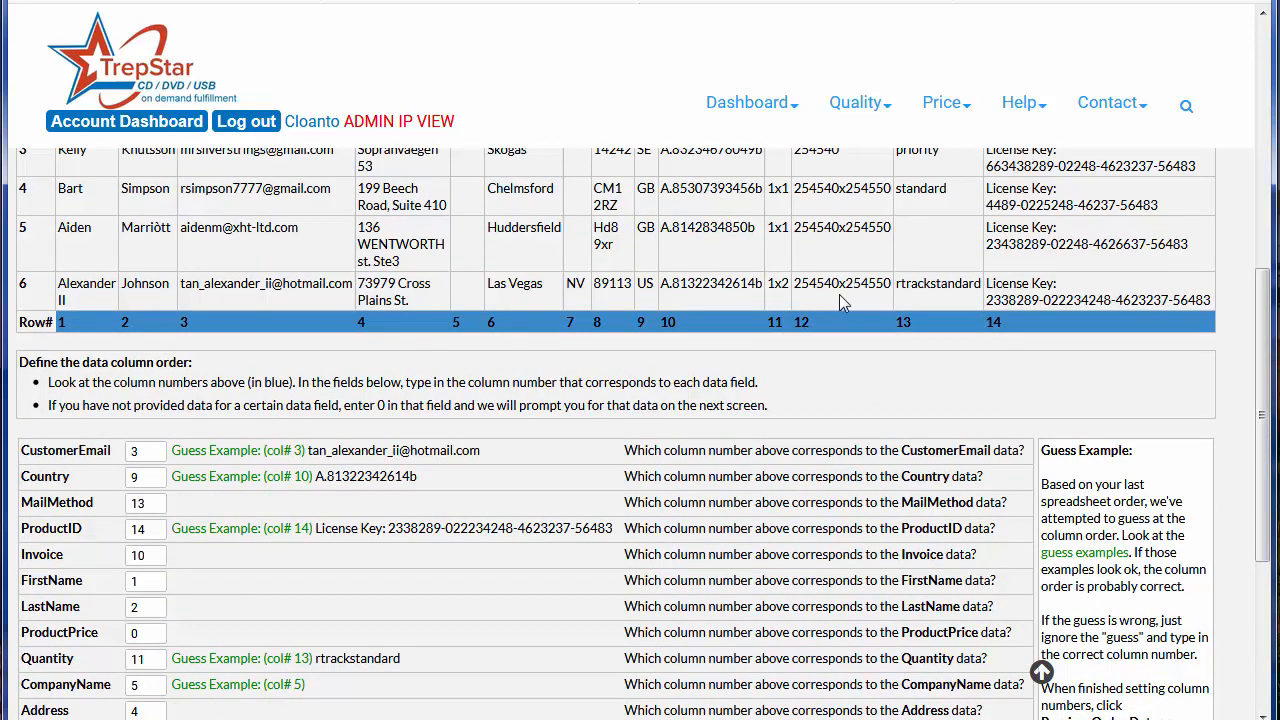
# - Identify the product codes in the imported table and set the ProductID field to column 12
pyautogui.moveTo(805, 285); pyautogui.dragTo(902, 285)
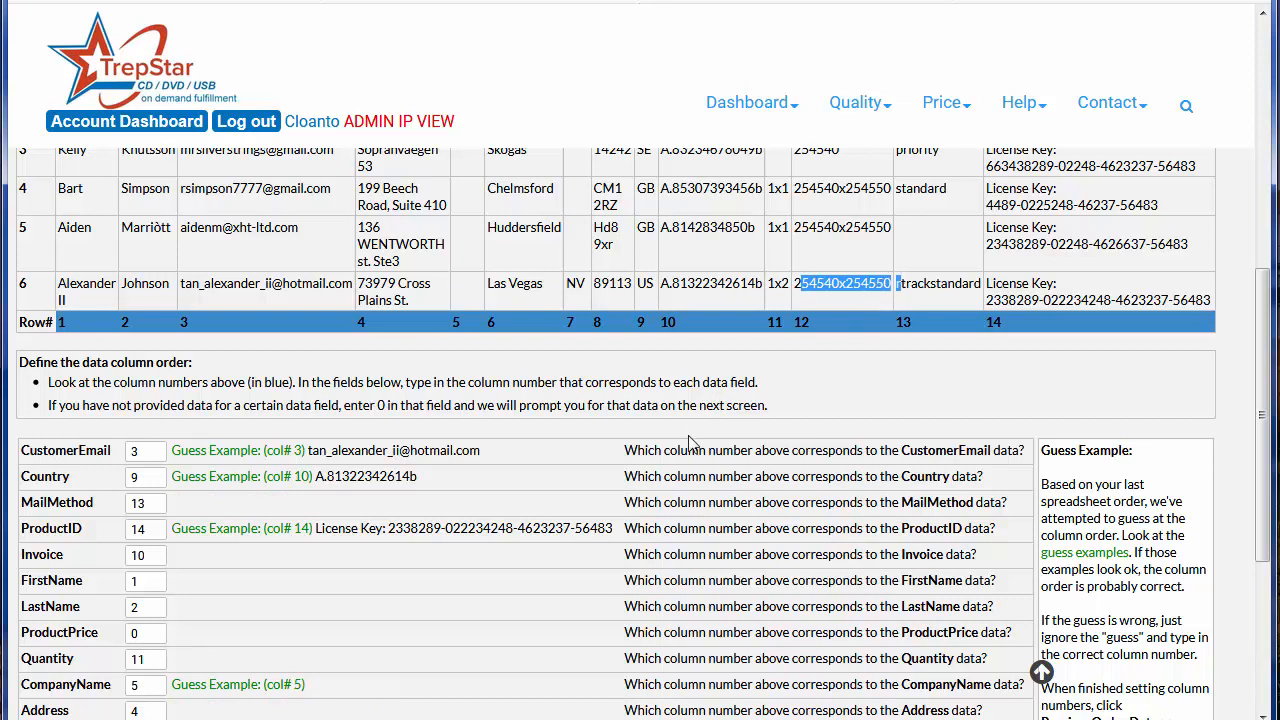
pyautogui.scroll(-1, 572, 438)
pyautogui.doubleClick(137, 427)
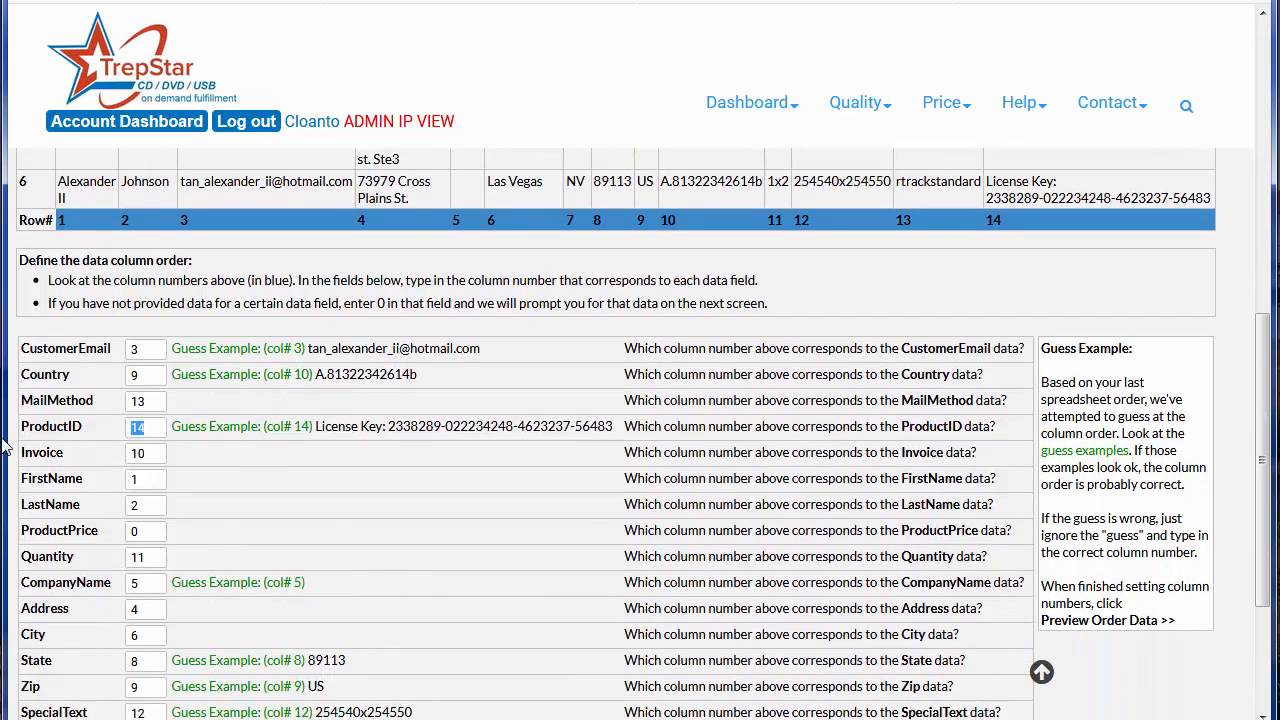
pyautogui.write('12')
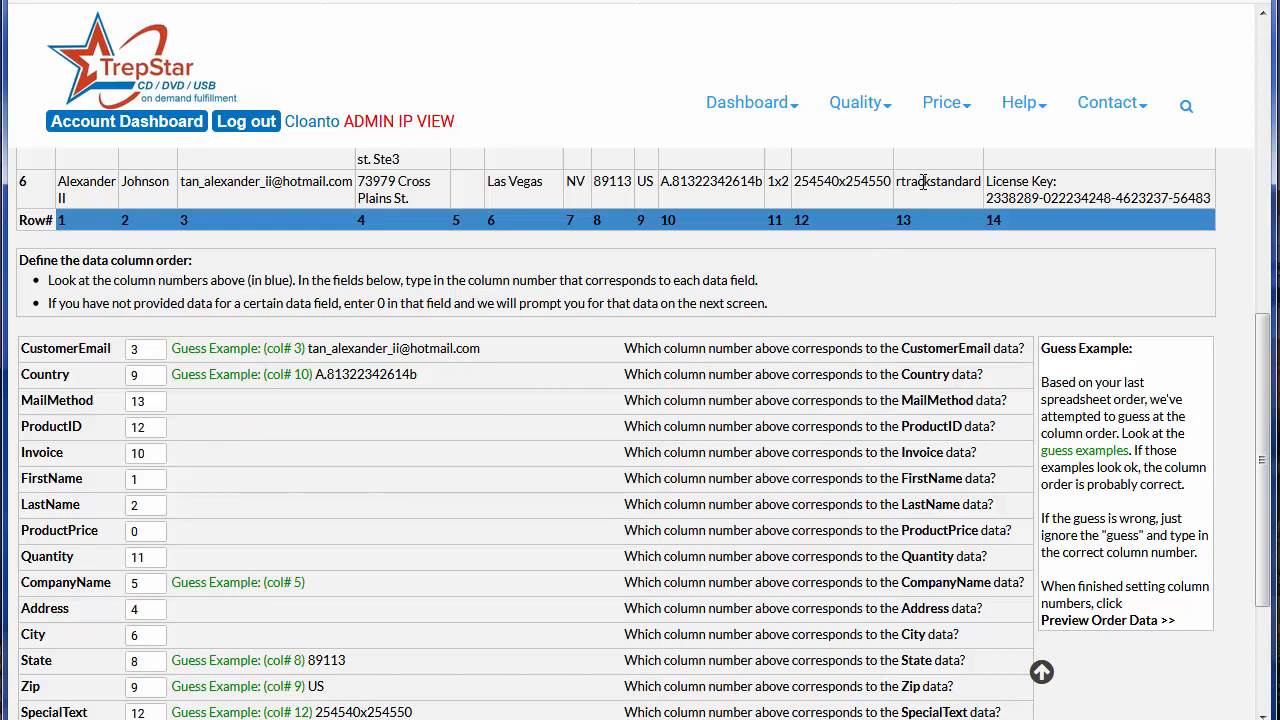
# - Check the MailMethod column assignment against the imported table and set the SpecialText field to column 14
pyautogui.scroll(-2, 480, 505)
pyautogui.scroll(2, 443, 514)
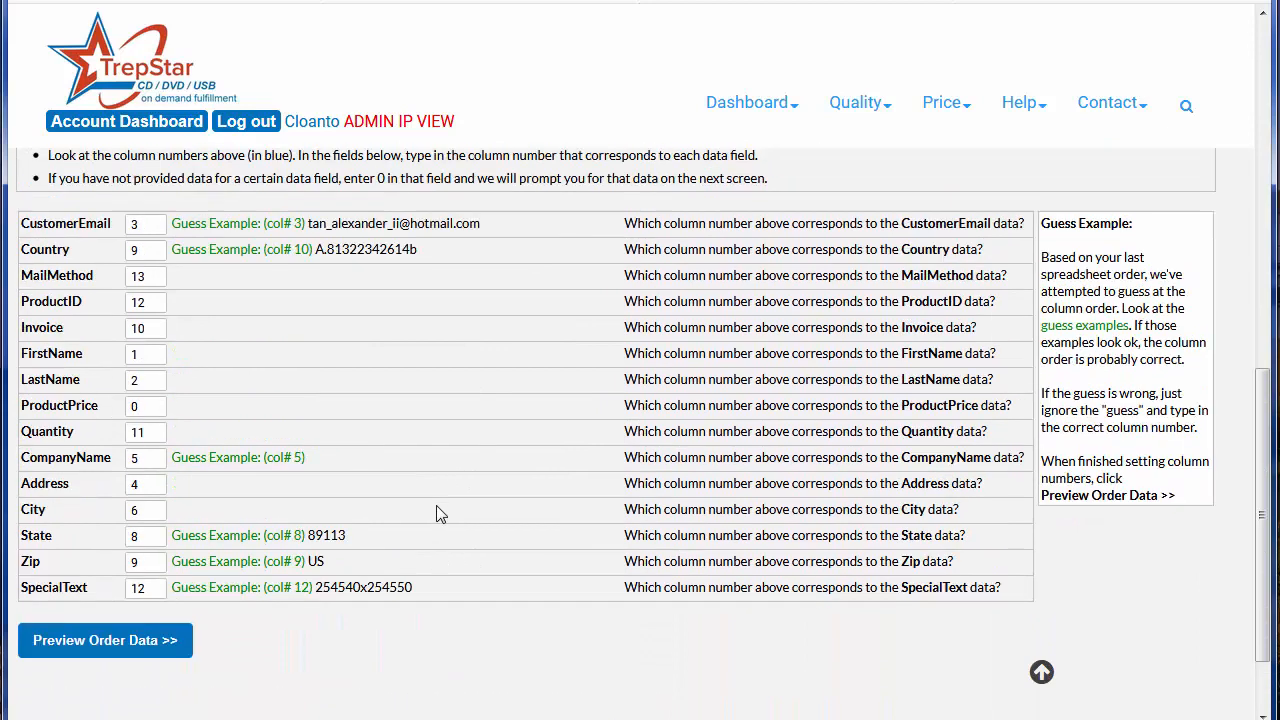
pyautogui.moveTo(158, 404); pyautogui.dragTo(68, 426)
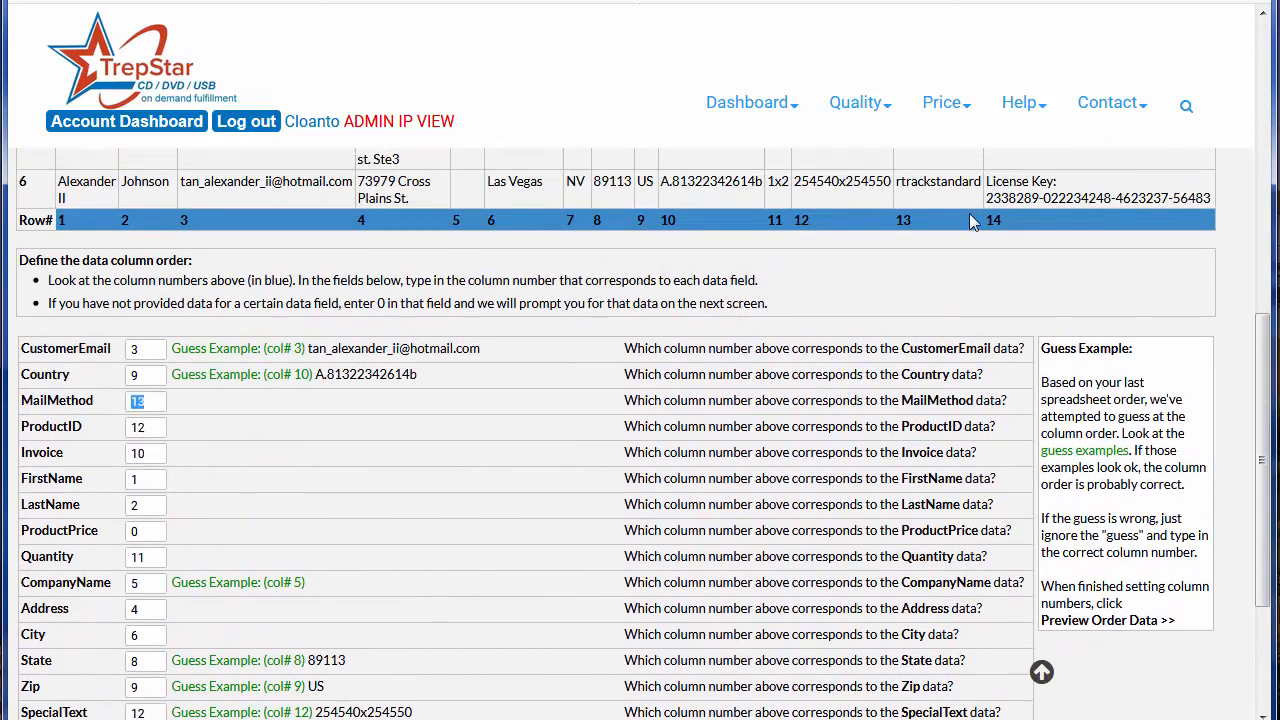
pyautogui.click(1034, 197)
pyautogui.scroll(-2, 222, 586)
pyautogui.doubleClick(160, 613)
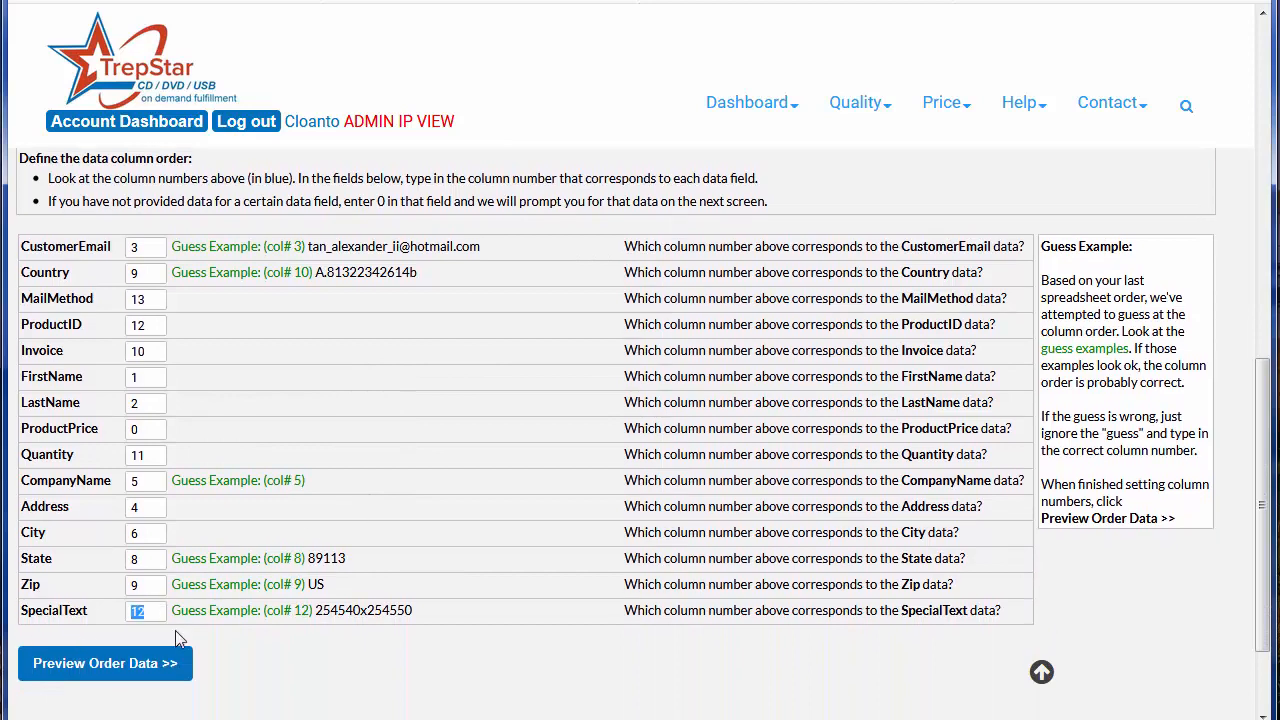
pyautogui.write('14')
# - Set the Zip field to column 8 and the State field to column 7
pyautogui.scroll(1, 308, 553)
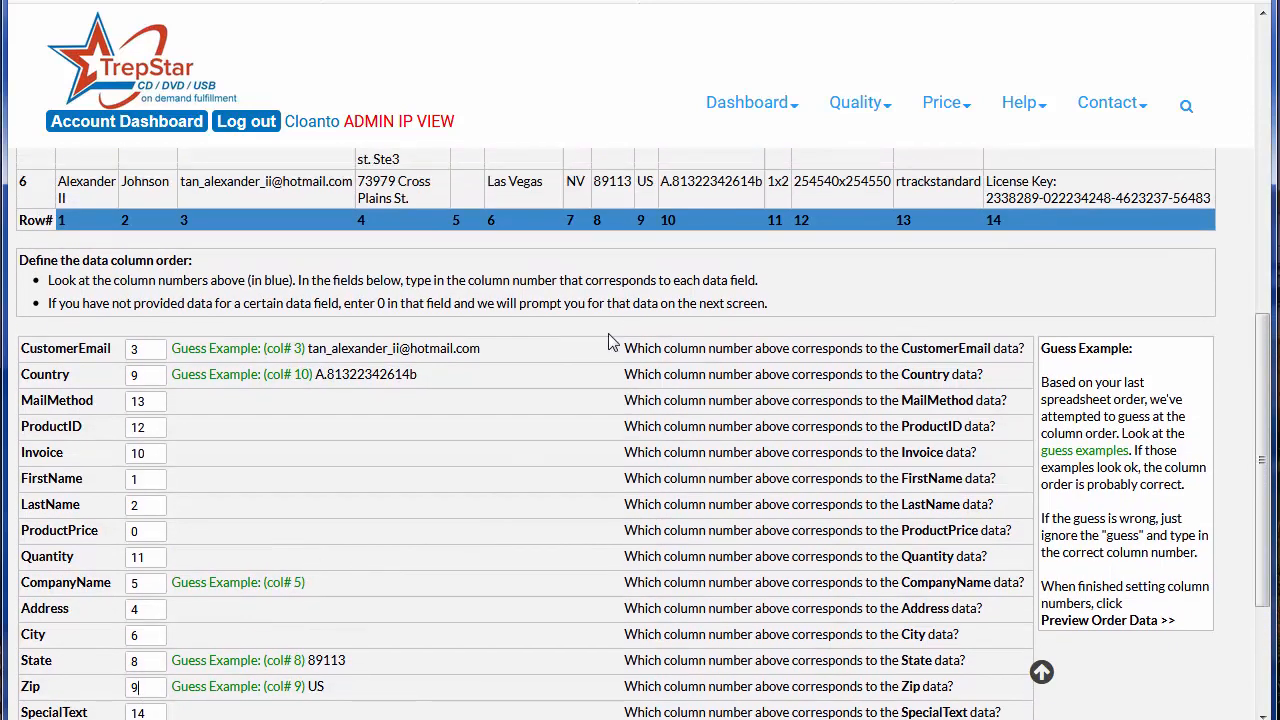
pyautogui.doubleClick(150, 688)
pyautogui.write('8')
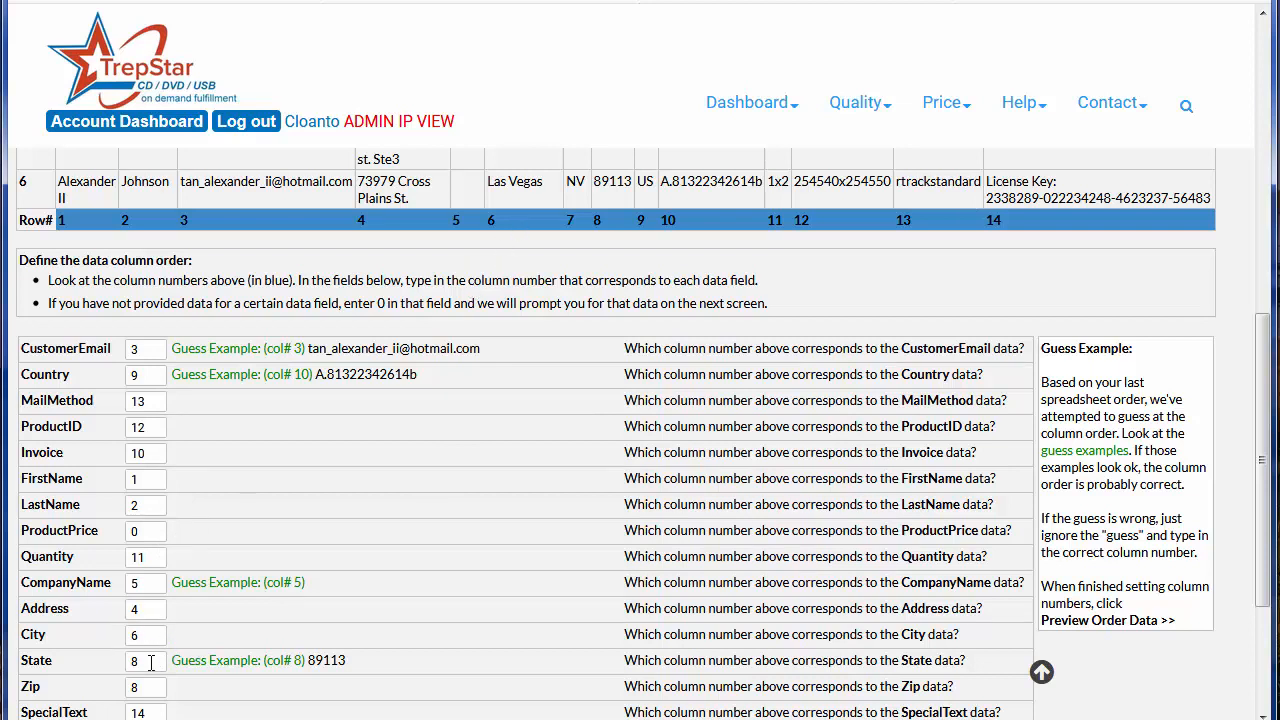
pyautogui.moveTo(150, 662); pyautogui.dragTo(96, 663)
pyautogui.click(207, 609)
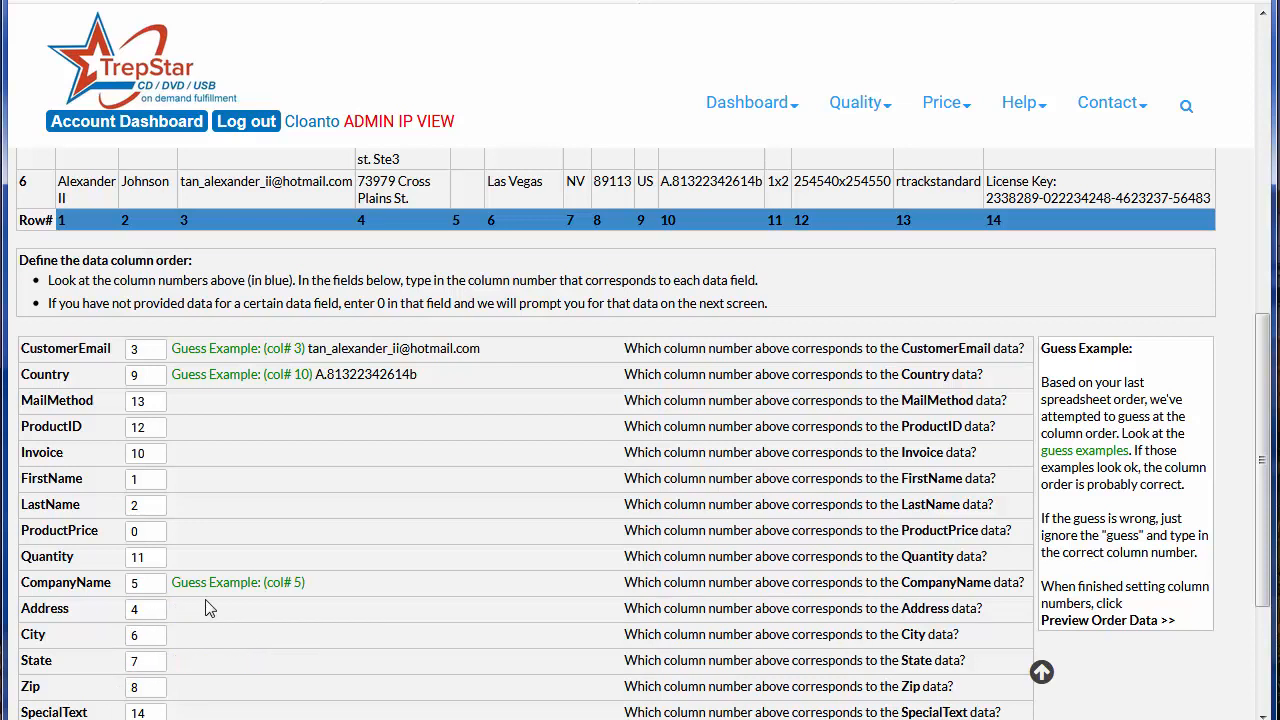
# - Preview the order data and review the Row#1 order's address, quantity, product, mail method and special text
pyautogui.scroll(-1, 207, 609)
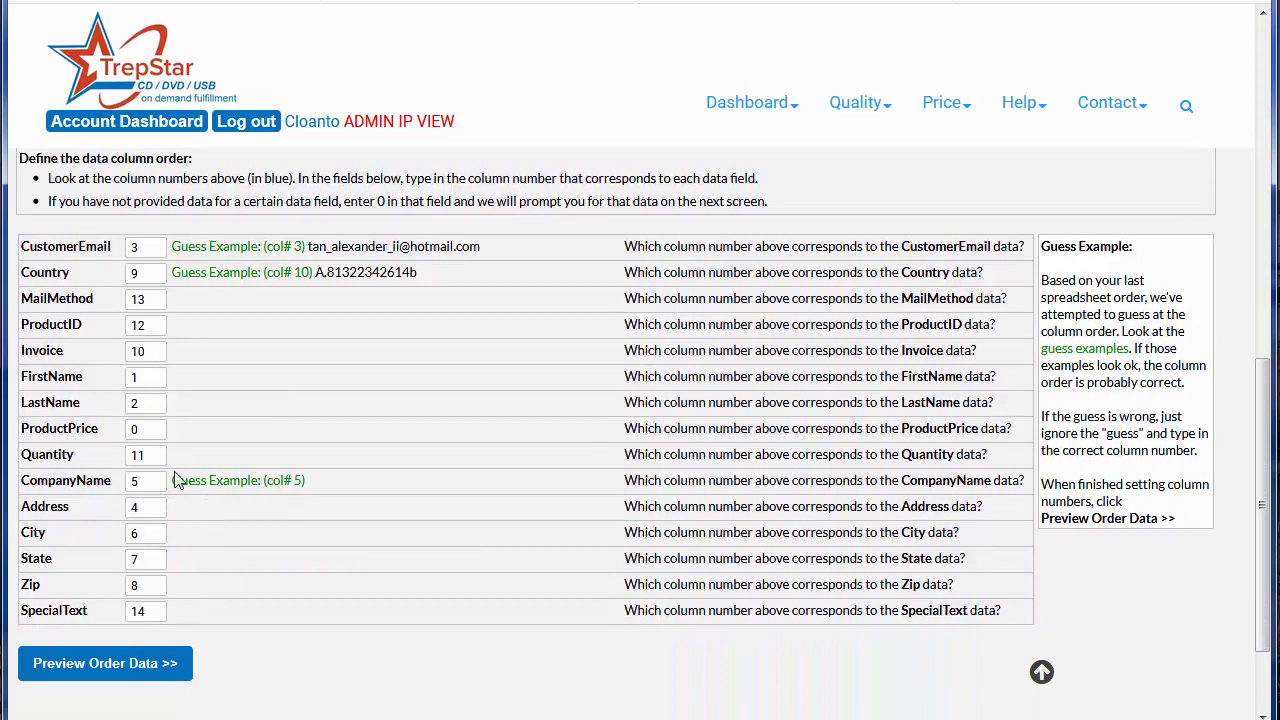
pyautogui.click(155, 666)
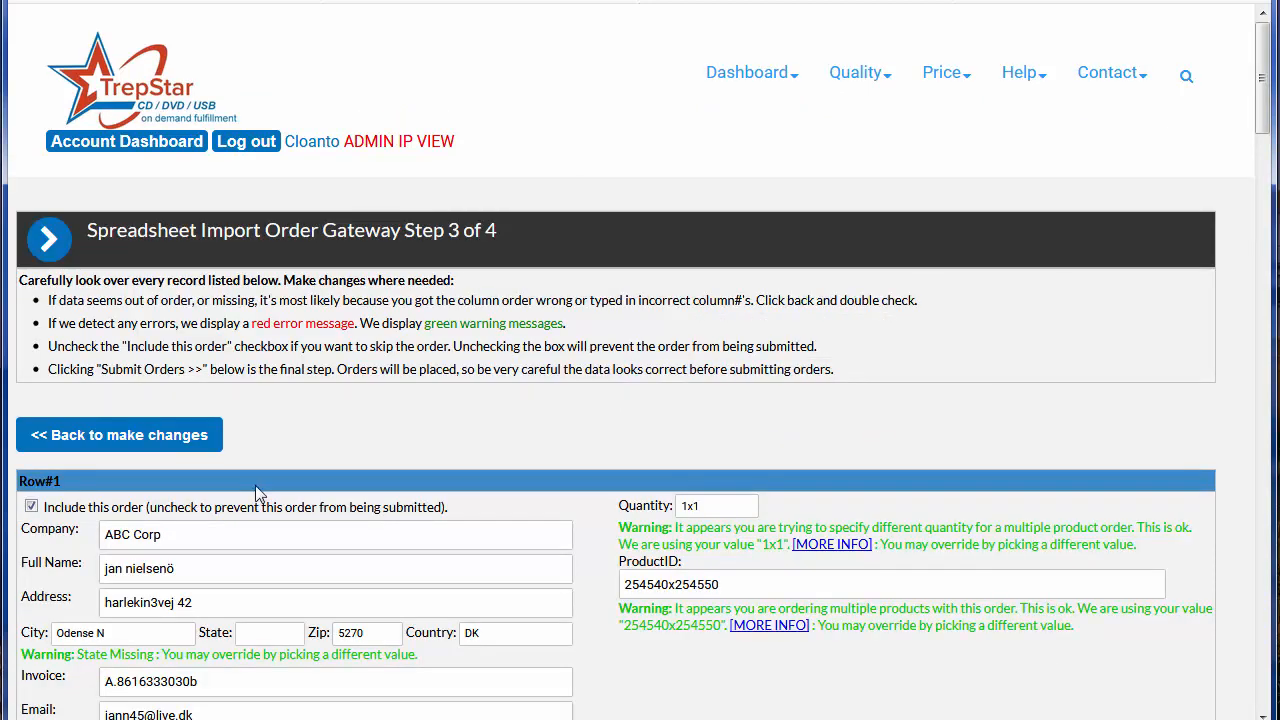
pyautogui.scroll(-1, 255, 490)
pyautogui.scroll(-1, 255, 492)
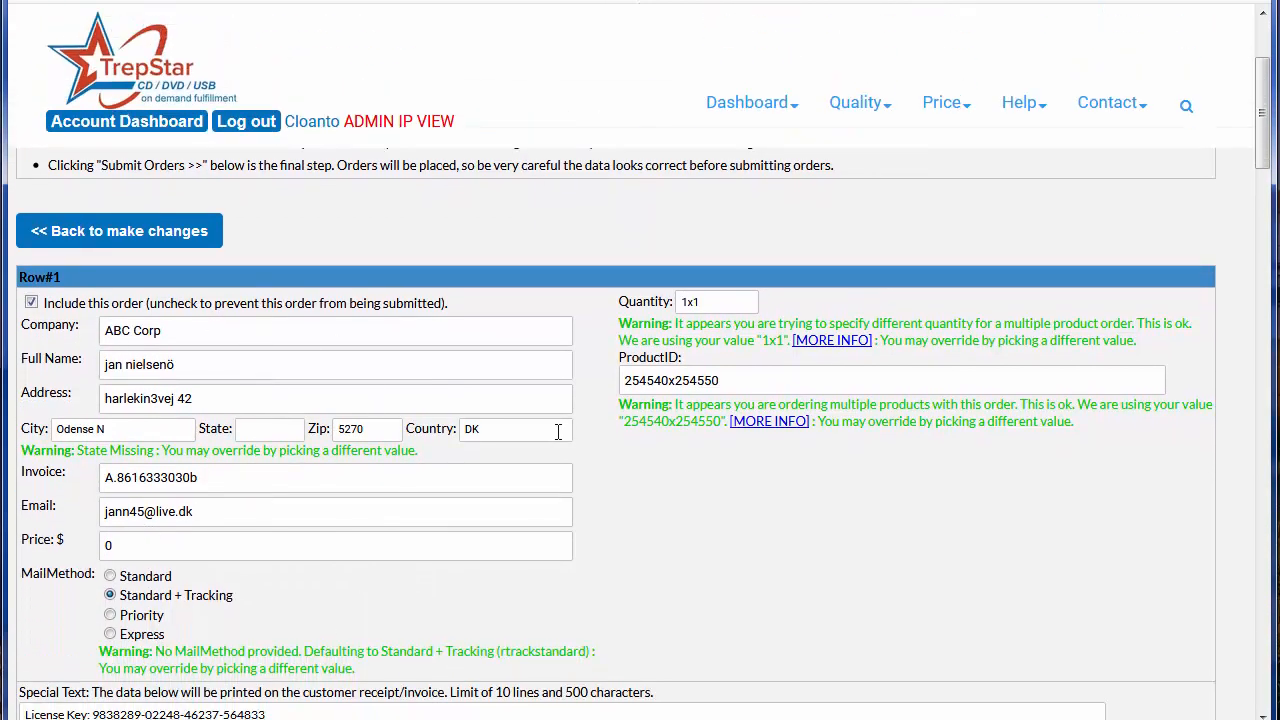
pyautogui.doubleClick(698, 302)
pyautogui.click(716, 303)
pyautogui.scroll(-1, 127, 442)
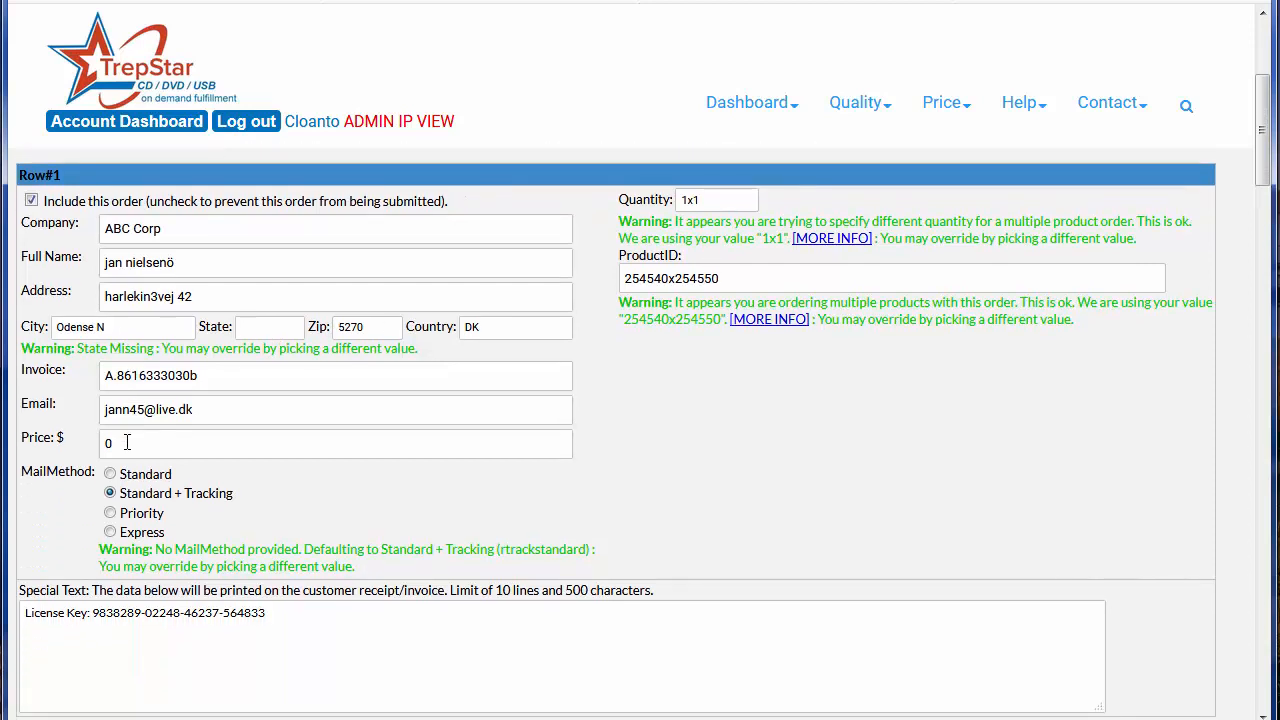
pyautogui.scroll(-1, 127, 442)
pyautogui.scroll(-3, 214, 510)
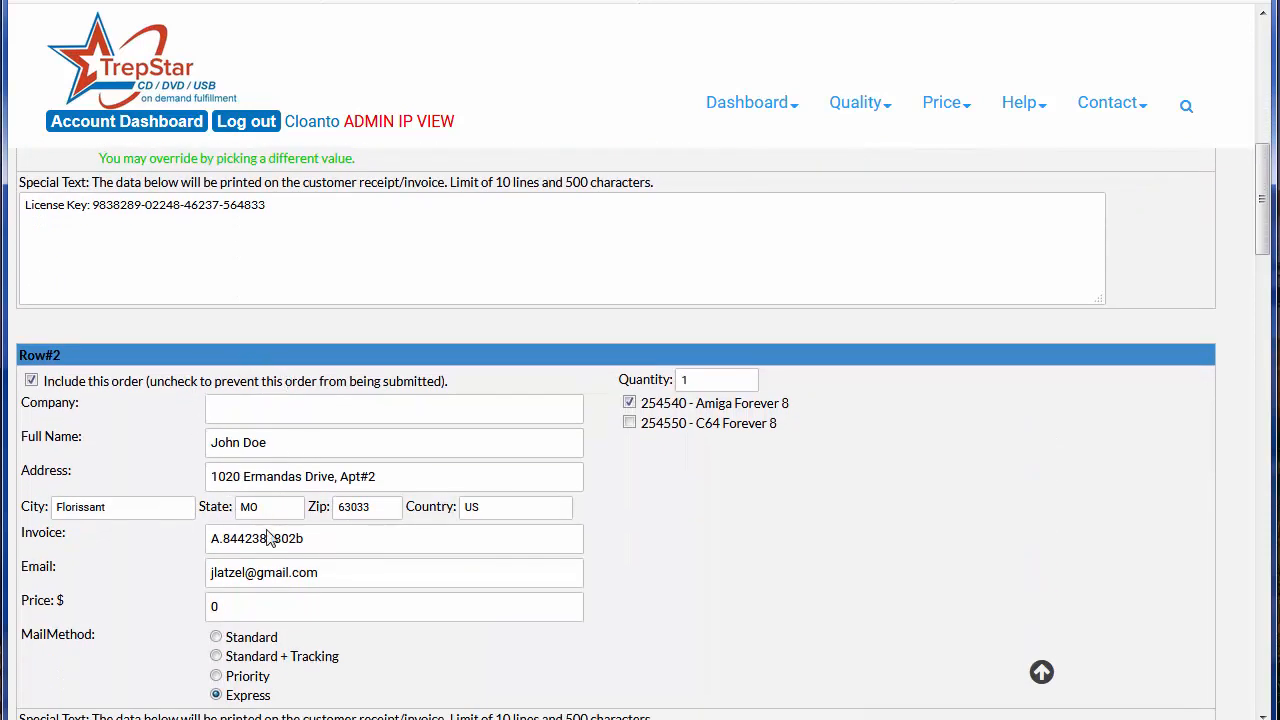
# - Try adding C64 Forever 8 to the Row#2 order and check its address and mail method
pyautogui.scroll(-1, 331, 503)
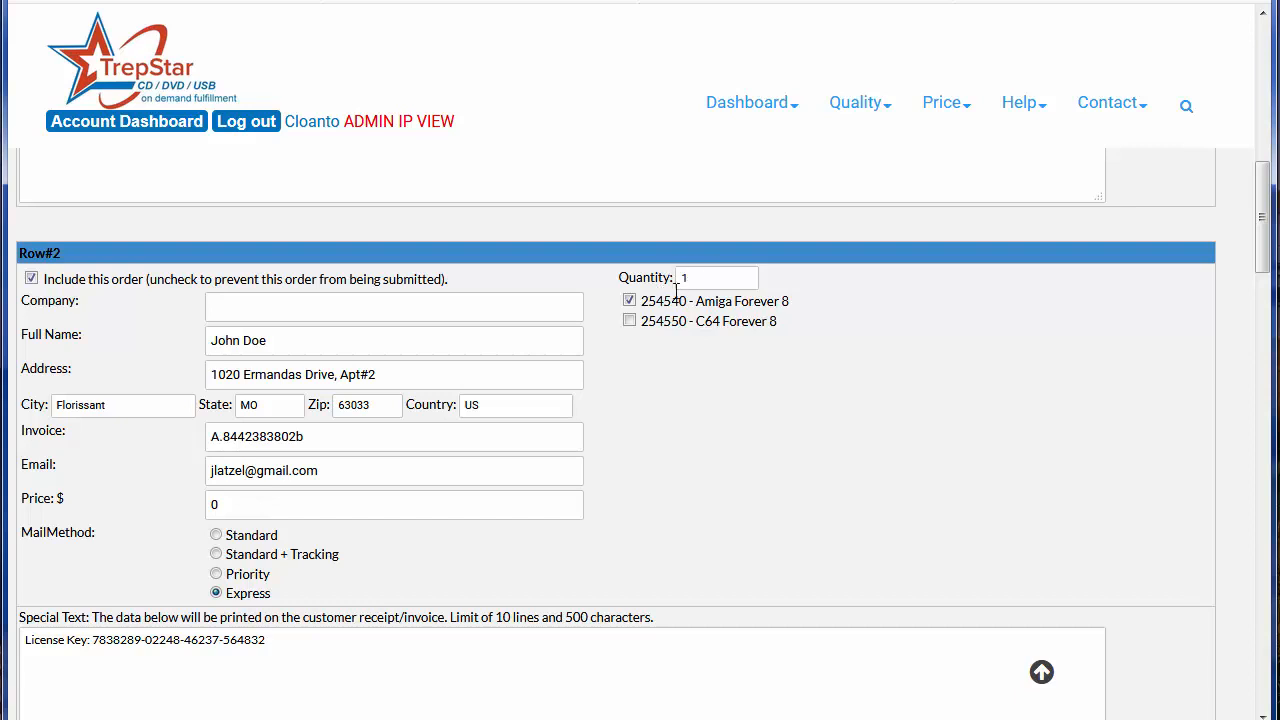
pyautogui.click(630, 322)
pyautogui.click(629, 321)
pyautogui.moveTo(274, 375); pyautogui.dragTo(307, 379)
pyautogui.click(121, 410)
pyautogui.scroll(-2, 360, 479)
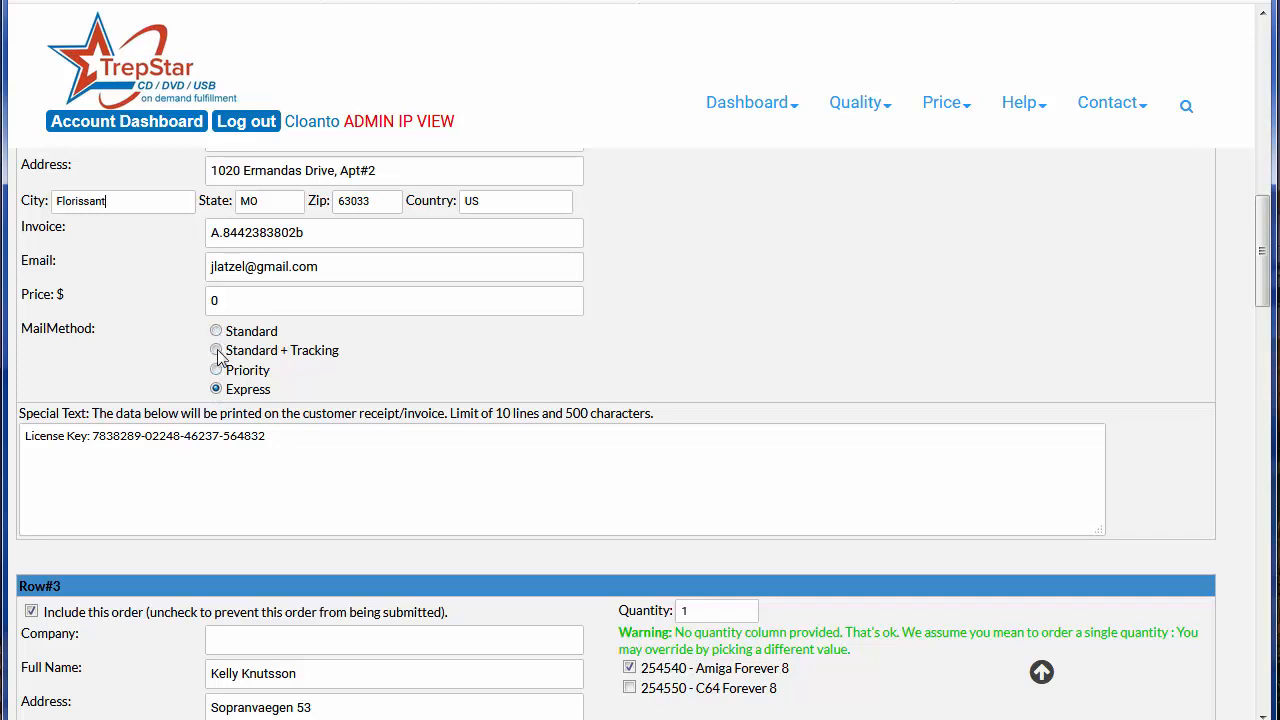
# - Review the order records from Row#3 through Row#6, down to the order submission section
pyautogui.scroll(-7, 384, 488)
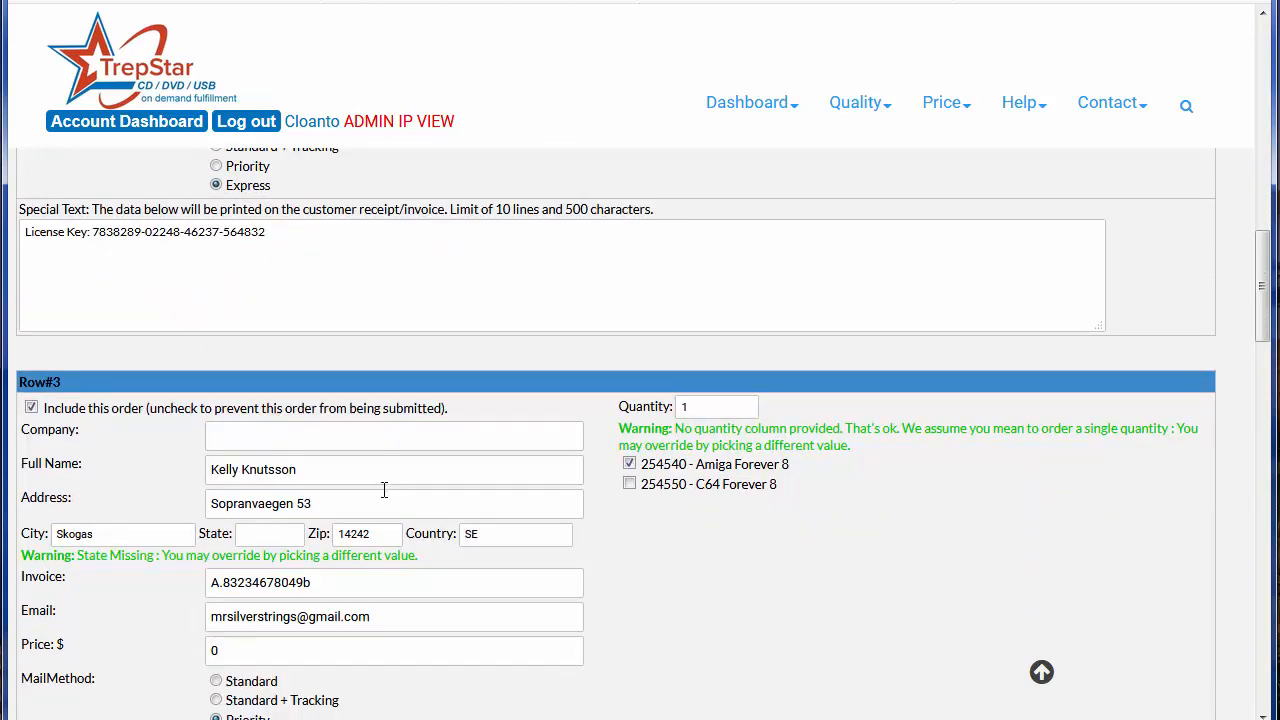
pyautogui.scroll(-1, 385, 503)
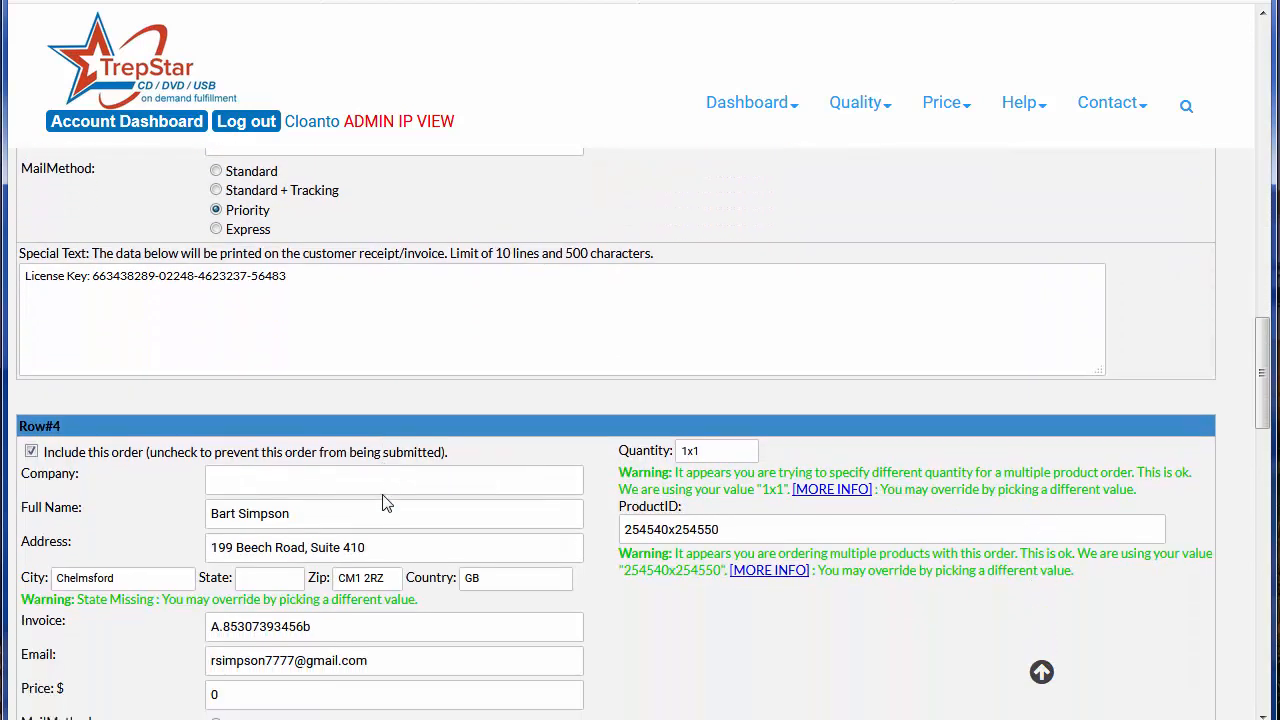
pyautogui.scroll(-2, 386, 503)
pyautogui.scroll(-2, 385, 498)
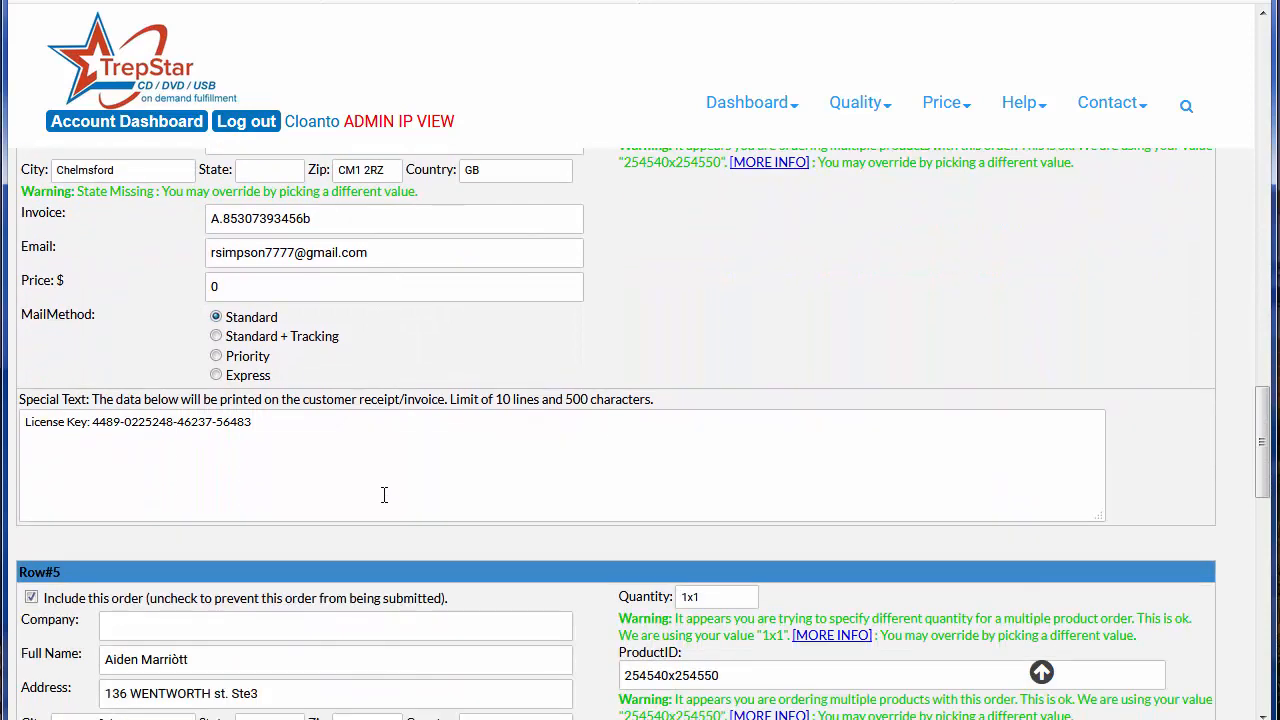
pyautogui.scroll(-3, 384, 495)
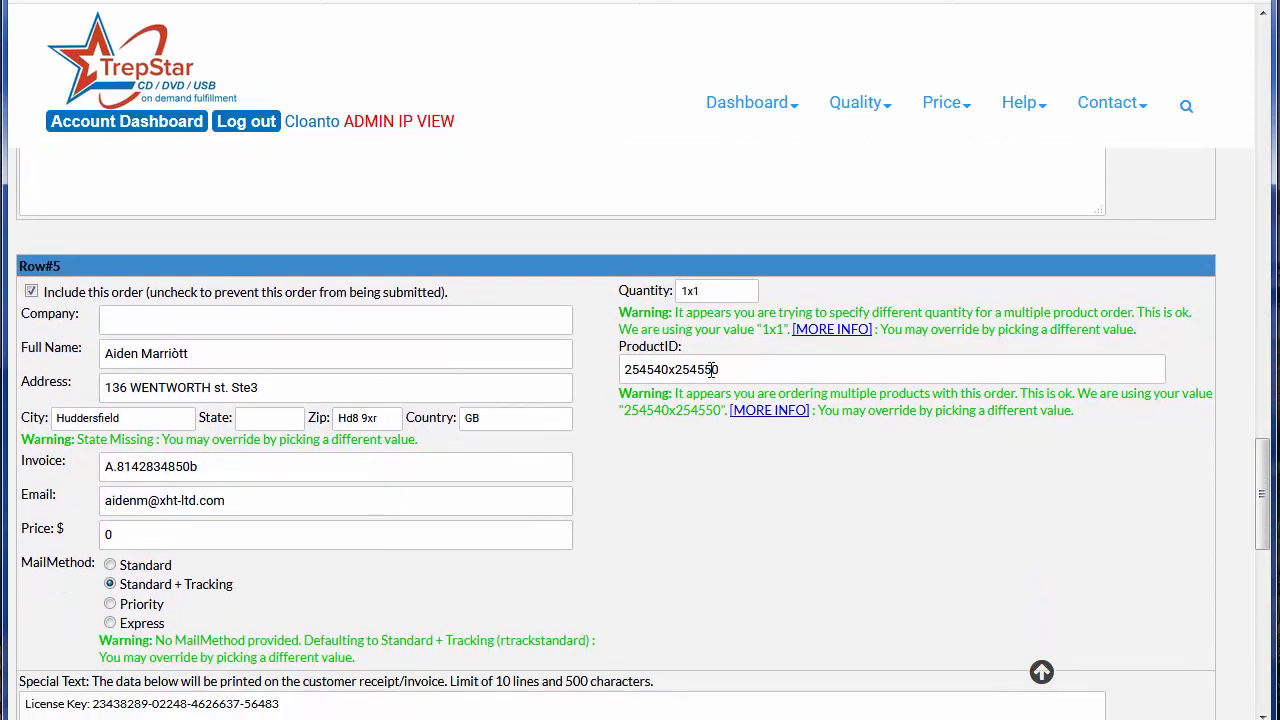
pyautogui.scroll(-3, 620, 513)
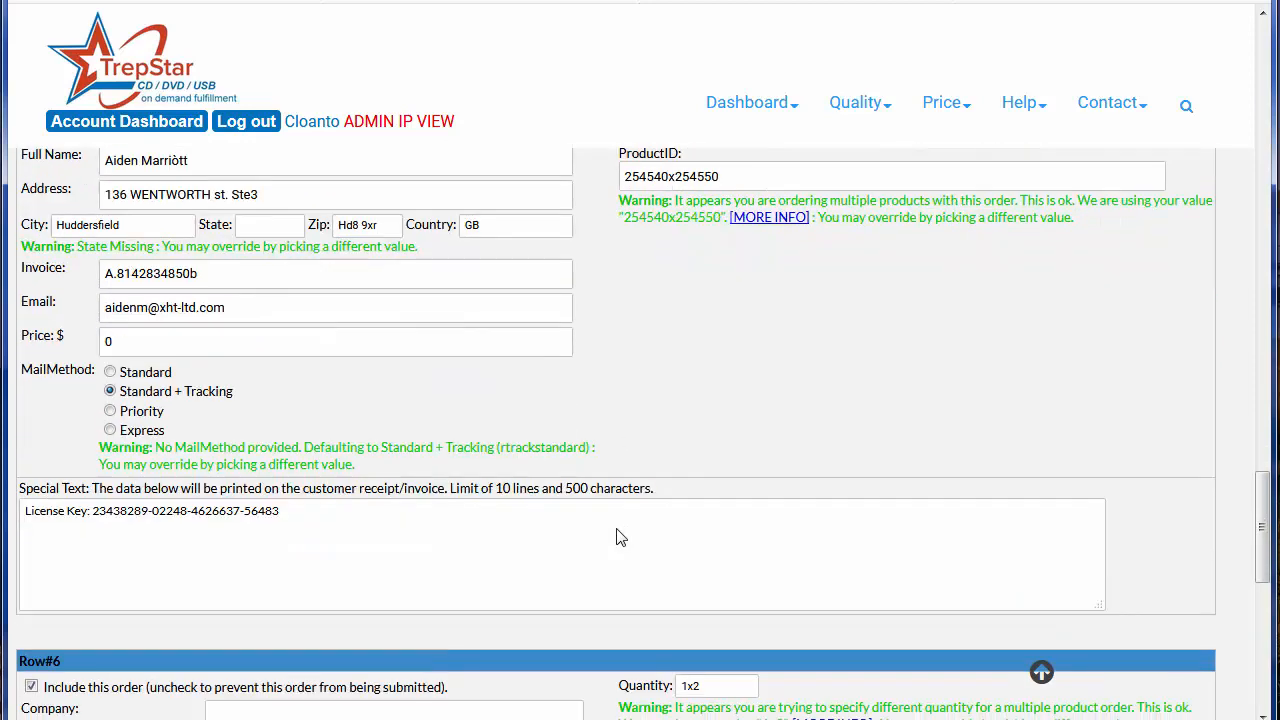
pyautogui.scroll(-6, 617, 533)
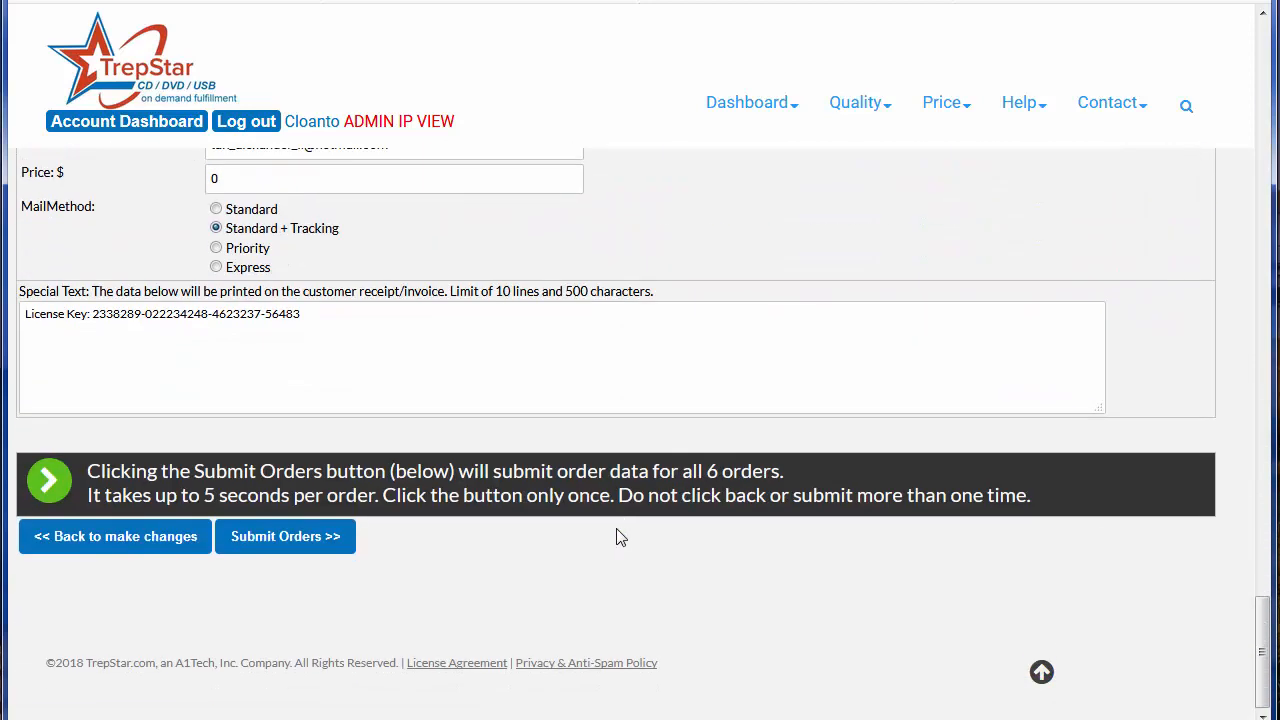
# - Go back to the column order definition and check the guess example for each data field
pyautogui.click(165, 545)
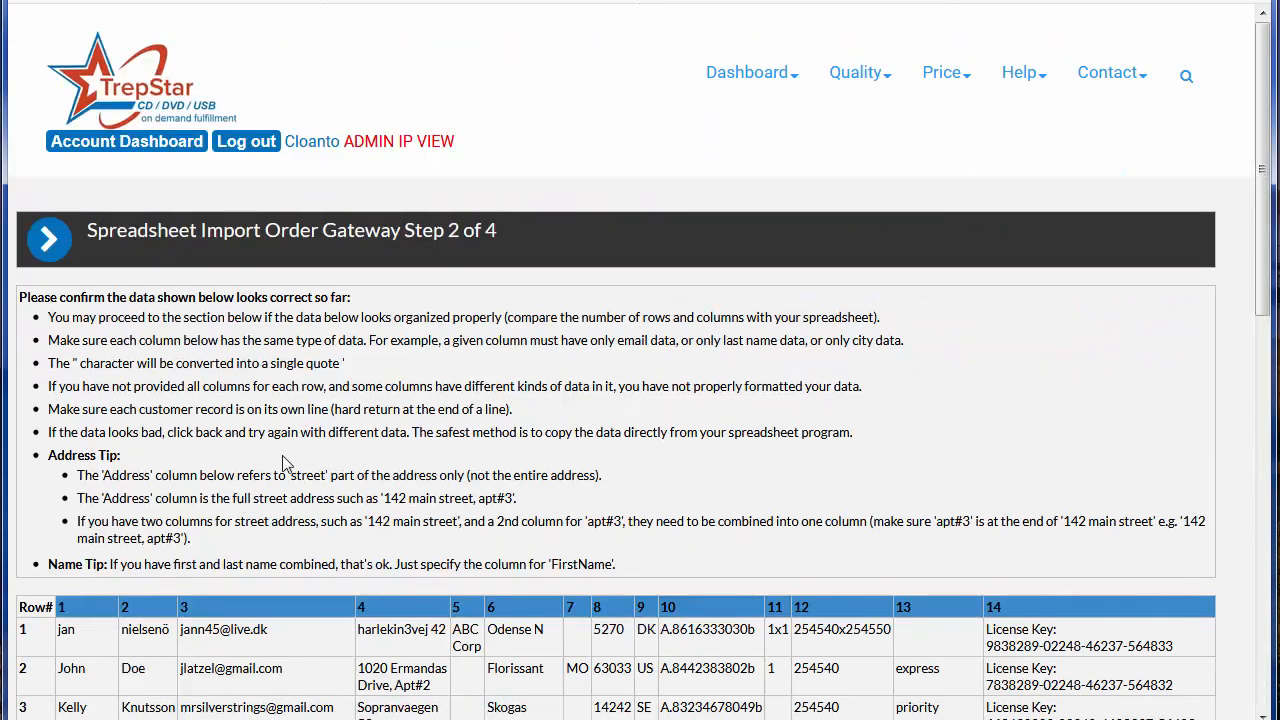
pyautogui.scroll(-3, 282, 455)
pyautogui.scroll(-4, 285, 503)
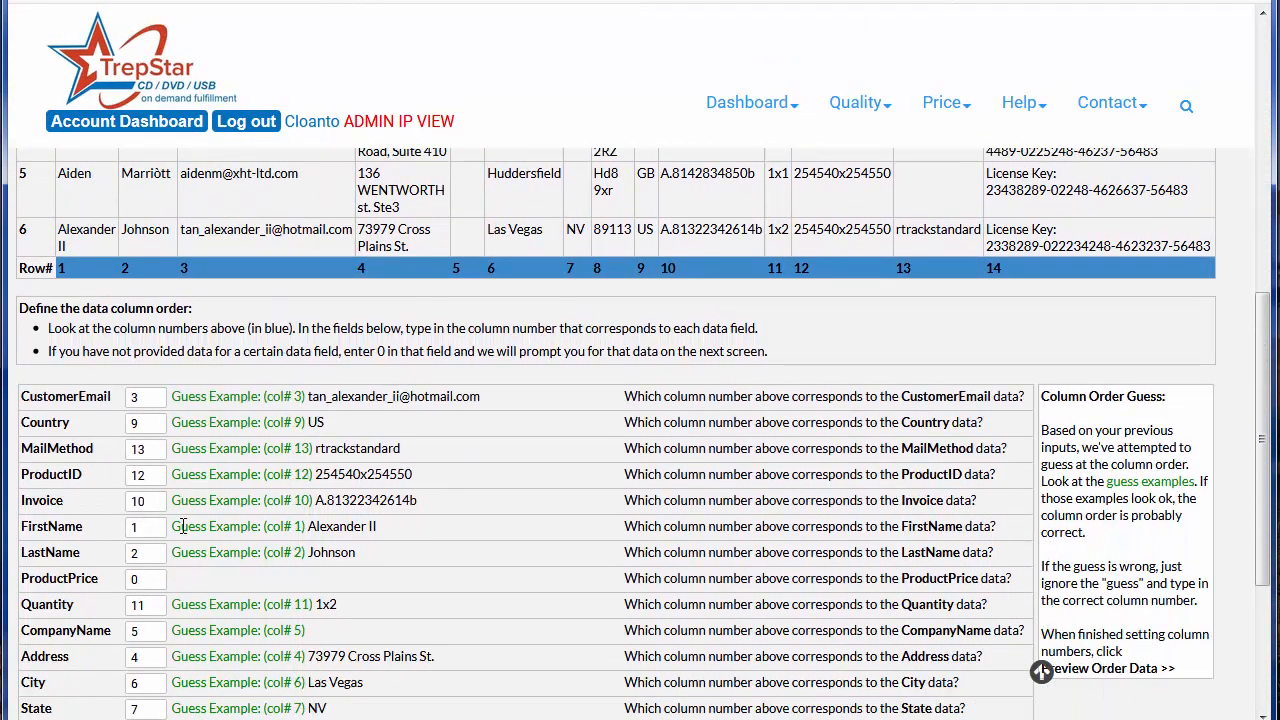
pyautogui.scroll(-2, 183, 526)
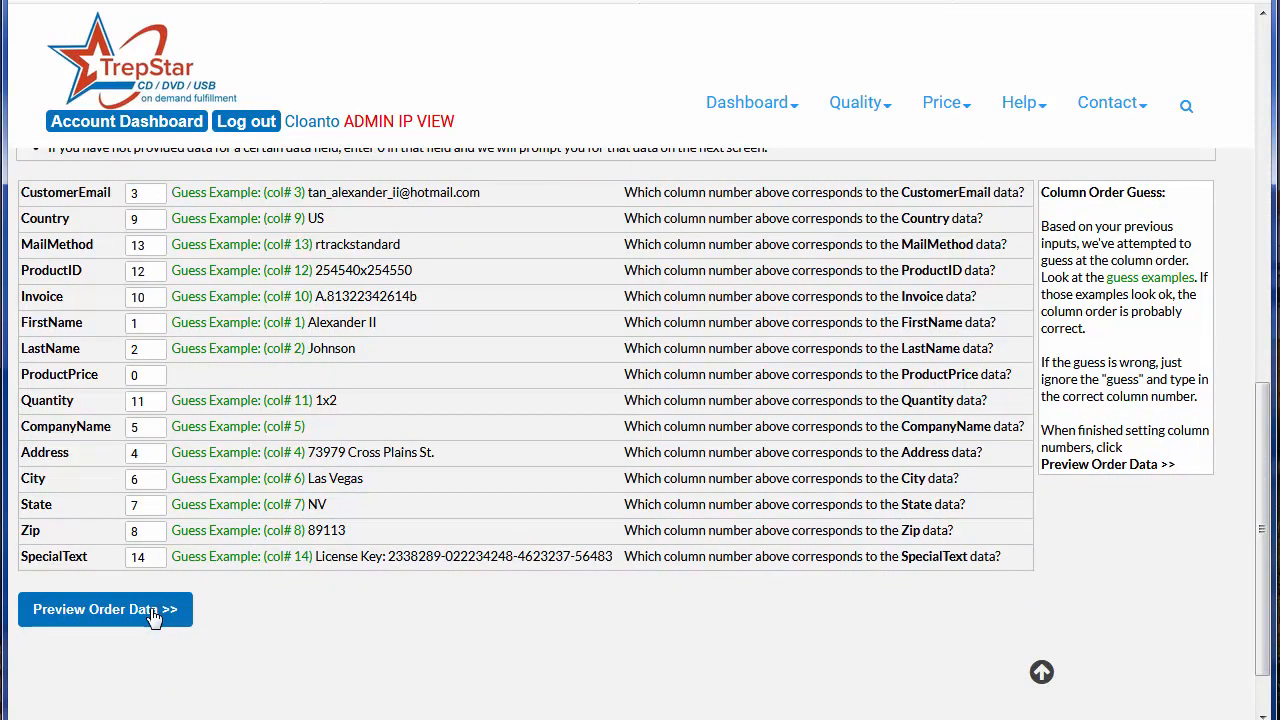
# - Preview the order data again and go through all the records to the order submission section
pyautogui.click(155, 612)
pyautogui.scroll(-1, 358, 416)
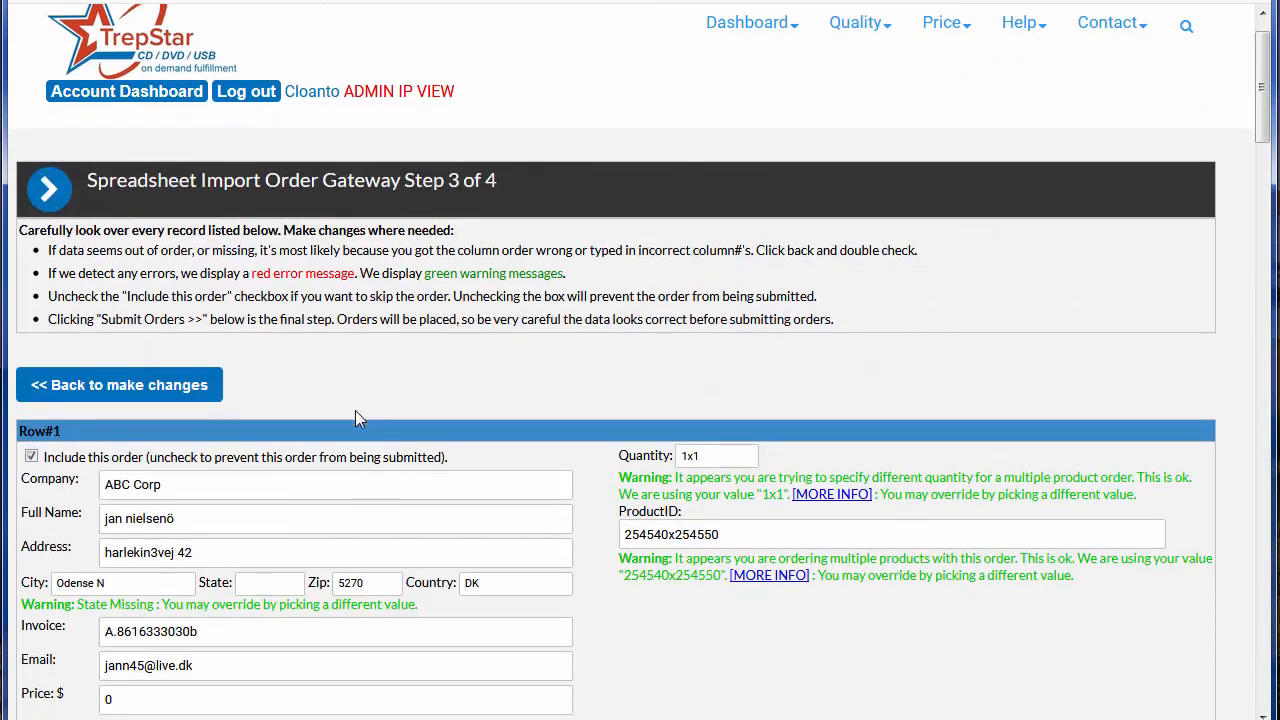
pyautogui.scroll(-12, 358, 418)
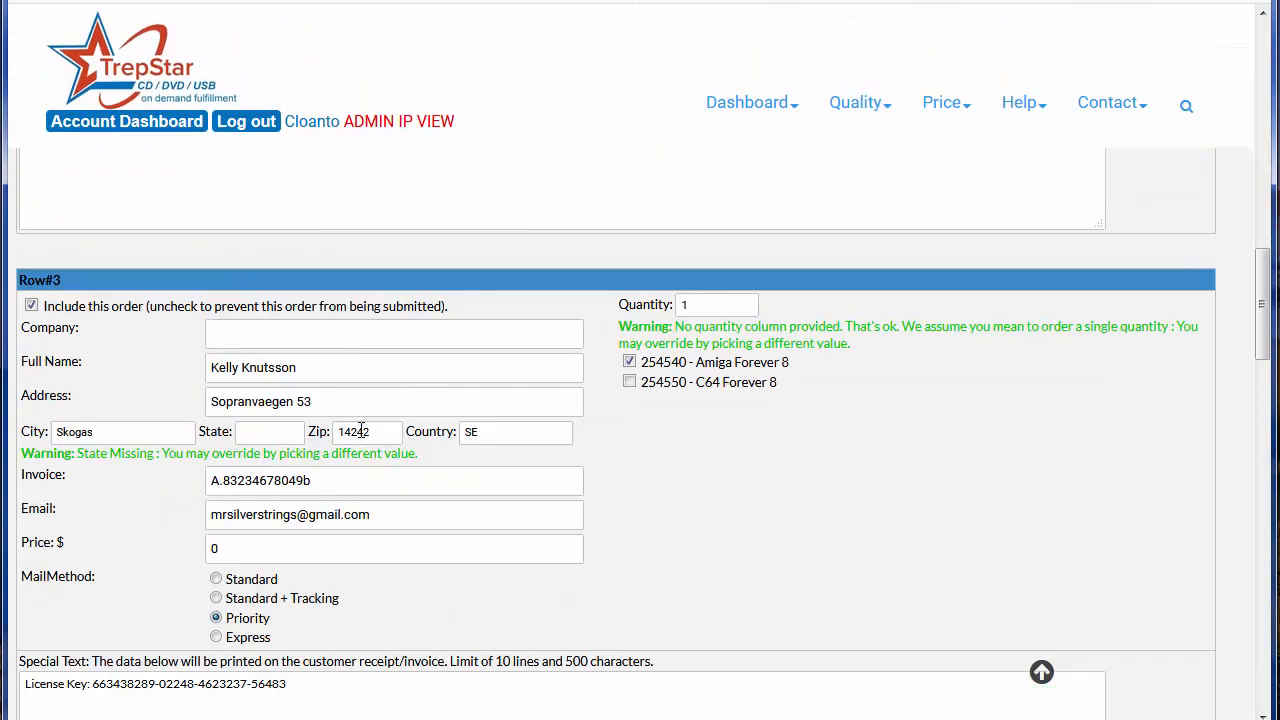
pyautogui.scroll(-5, 361, 430)
pyautogui.moveTo(1262, 390); pyautogui.dragTo(1234, 623)
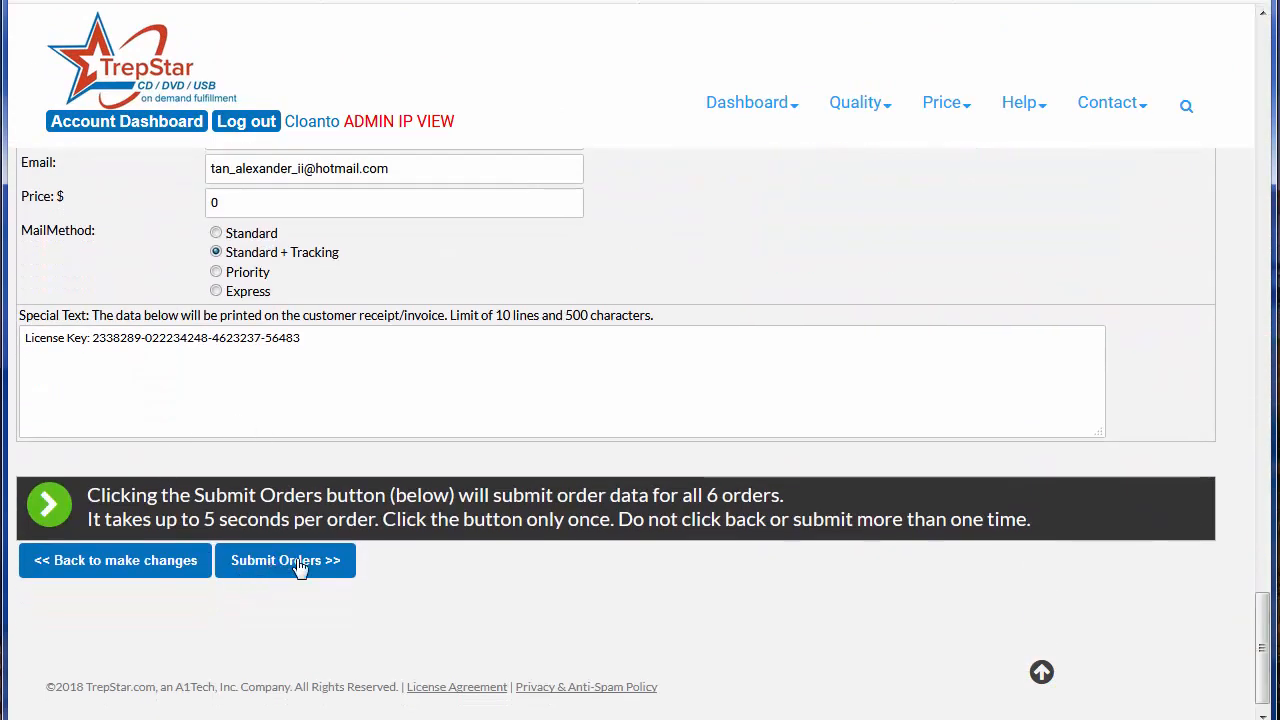